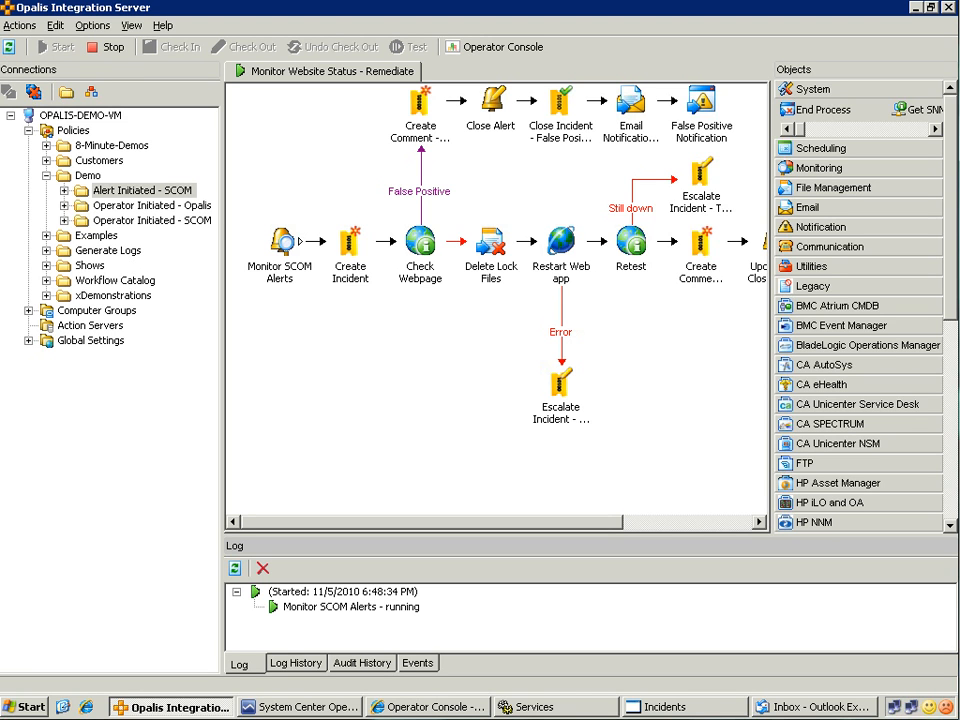
- Review the details of the Monitor SCOM Alerts object, and reload the Contoso Ops Console login page in Internet Explorer
double_click(281, 243)
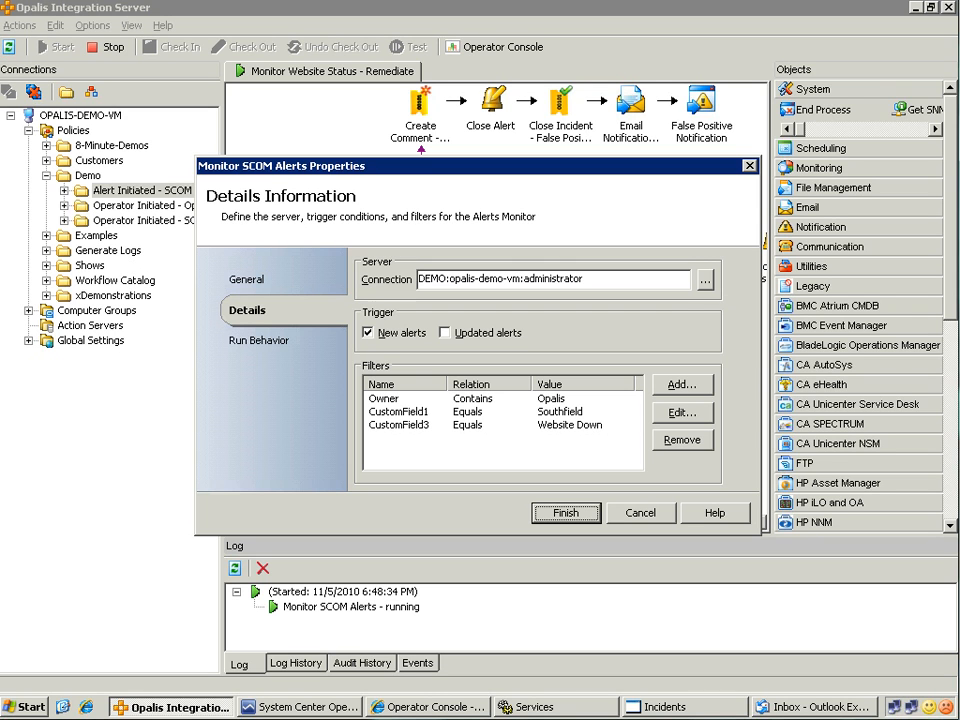
key("Return")
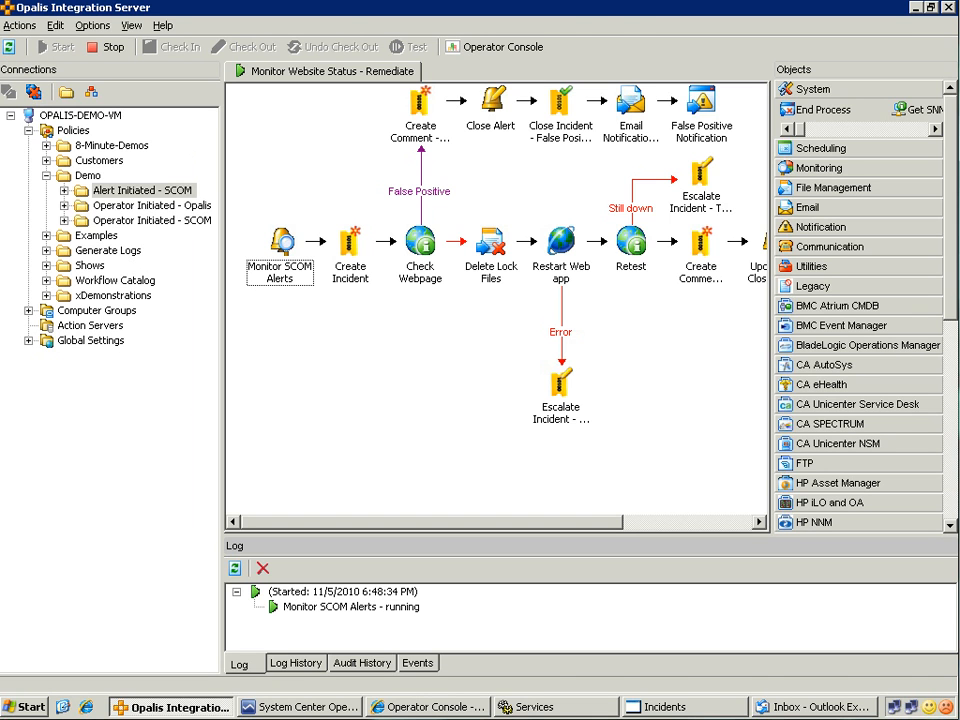
key("alt+Tab")
key("ctrl+Tab")
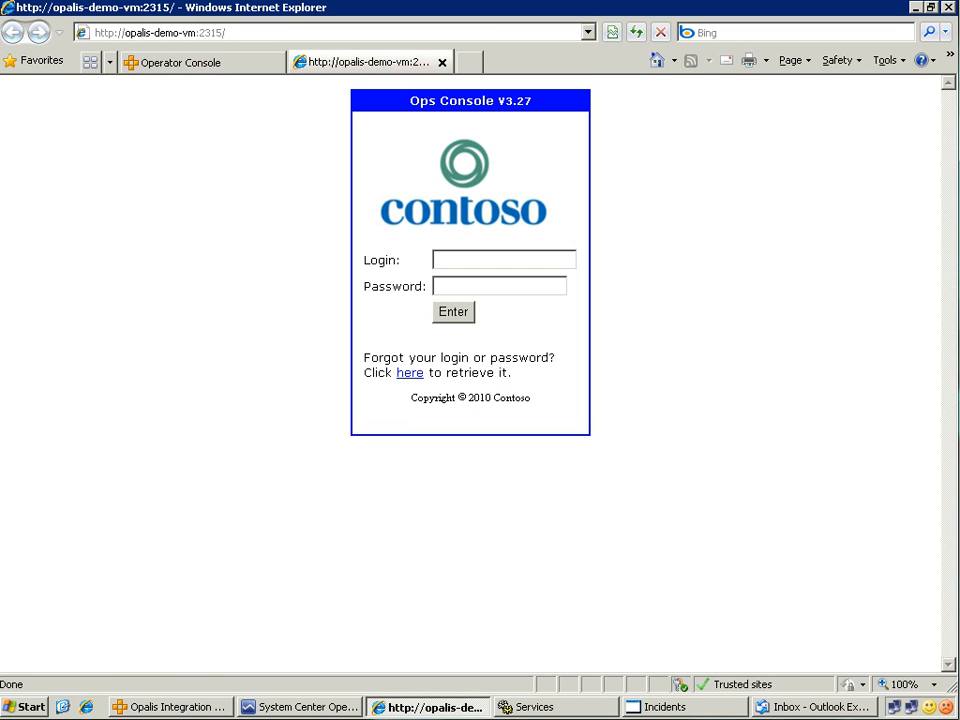
left_click(636, 32)
- Launch the triangle-icon Create SCOM Alert shortcut from the desktop, and reload the Ops Console page in Internet Explorer
key("alt+Tab")
key("super+d")
double_click(33, 322)
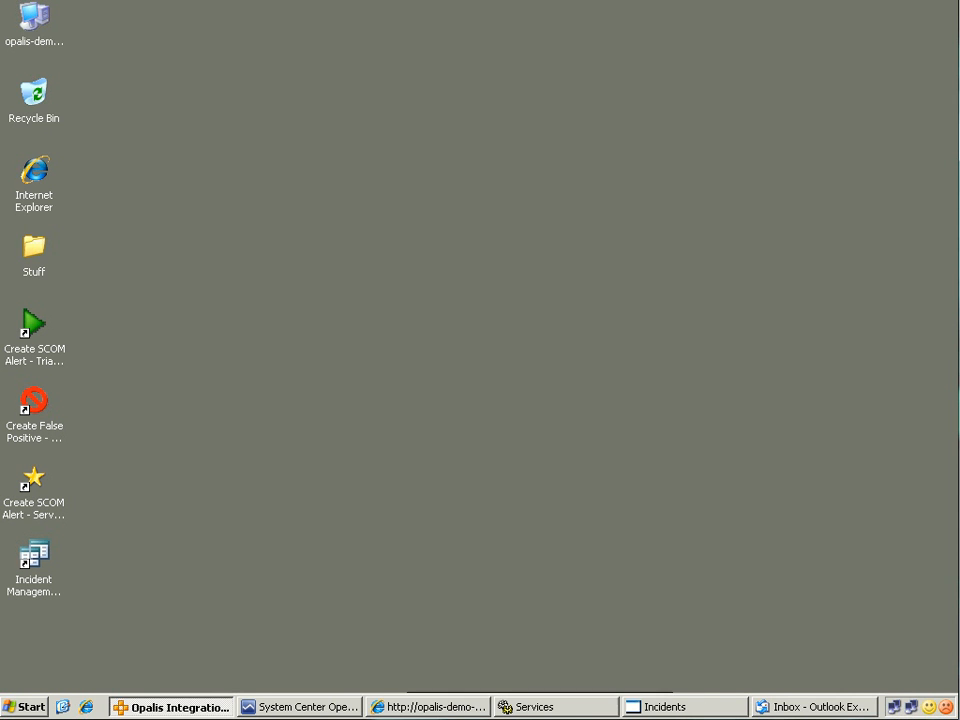
key("alt+Tab")
left_click(636, 32)
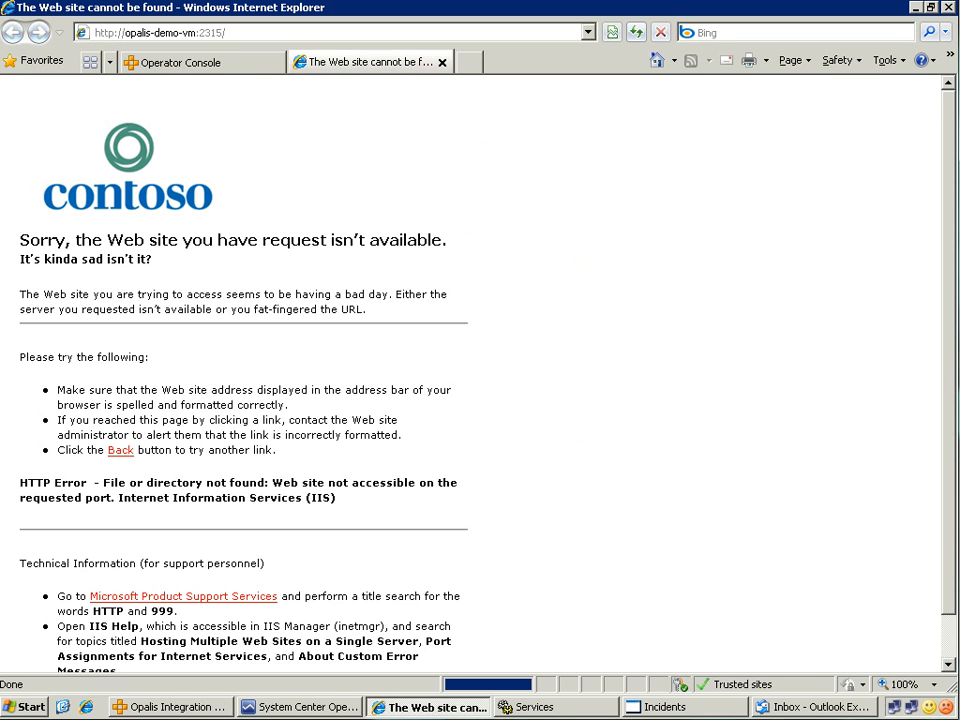
- Switch to System Center Operations Manager, inspect the active Web Services unresponsive alert, and dismiss the Messenger Service message
key("alt+Tab")
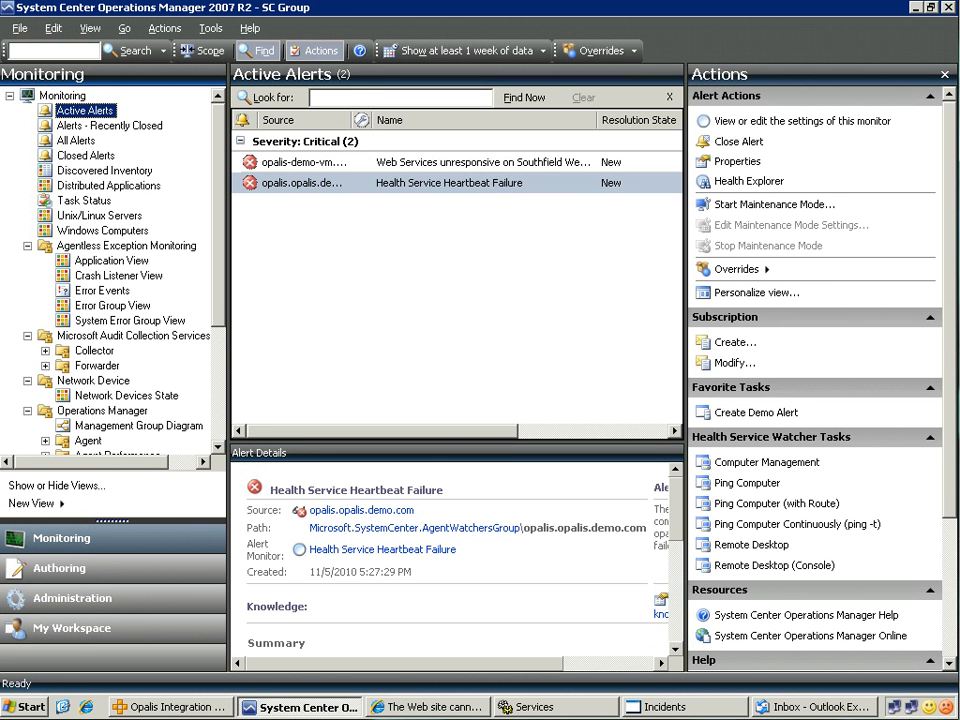
double_click(465, 162)
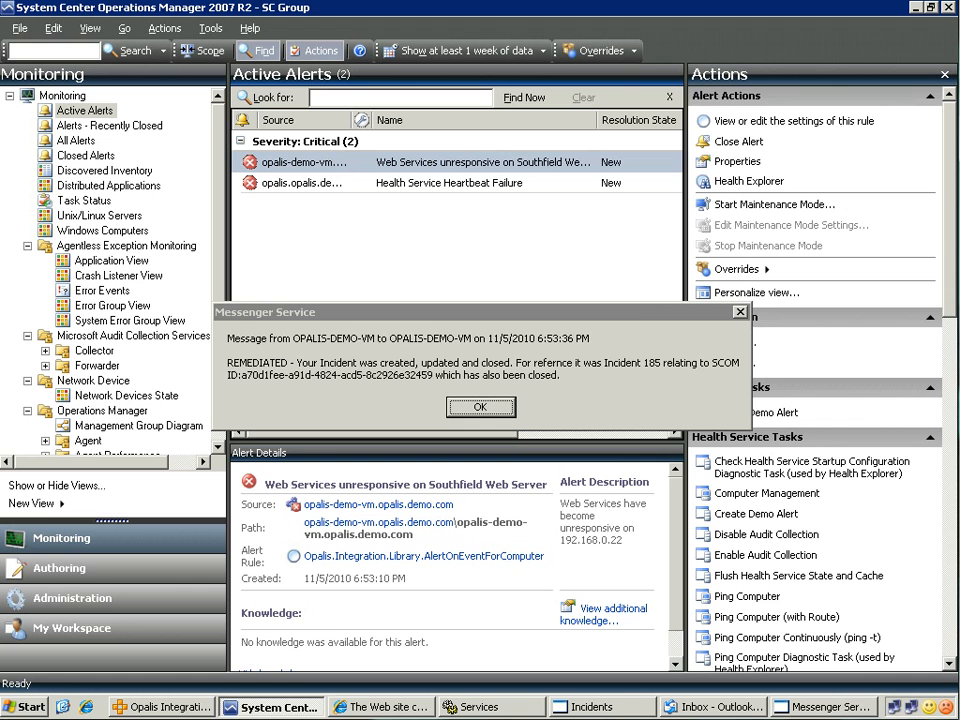
key("Return")
- Review the properties of the first critical Web Services unresponsive alert among the recently closed alerts, and close them without changes
left_click(110, 125)
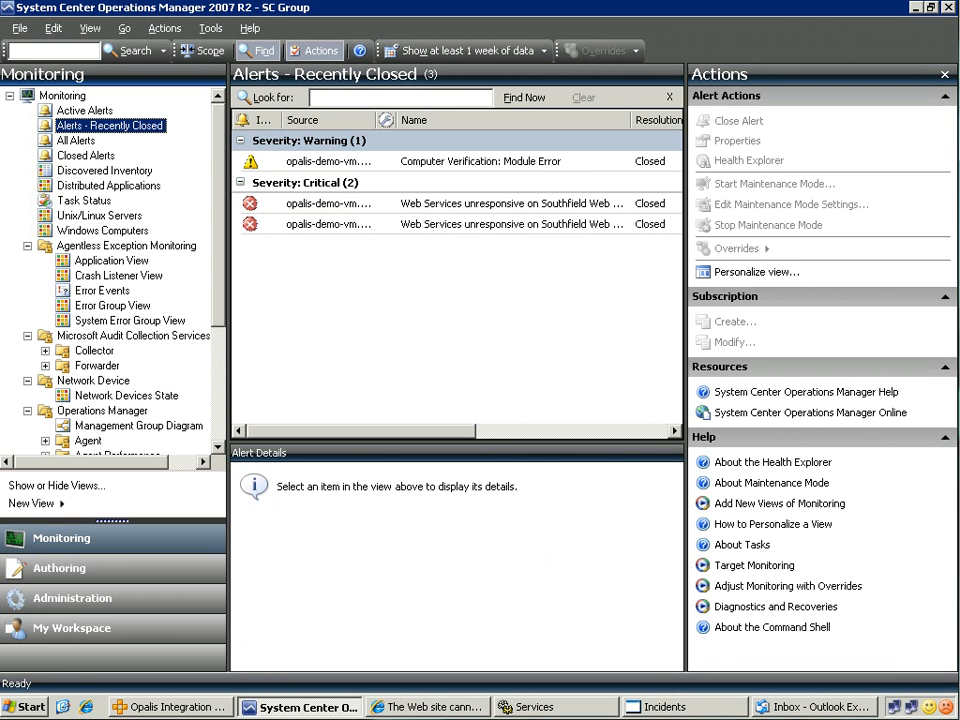
left_click(511, 204)
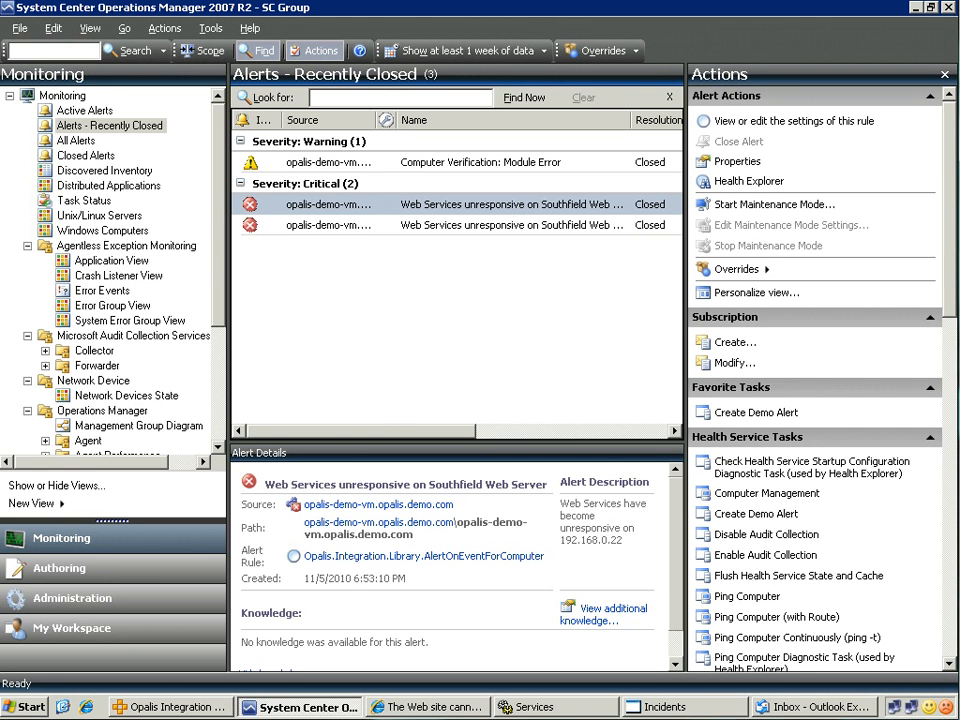
double_click(340, 204)
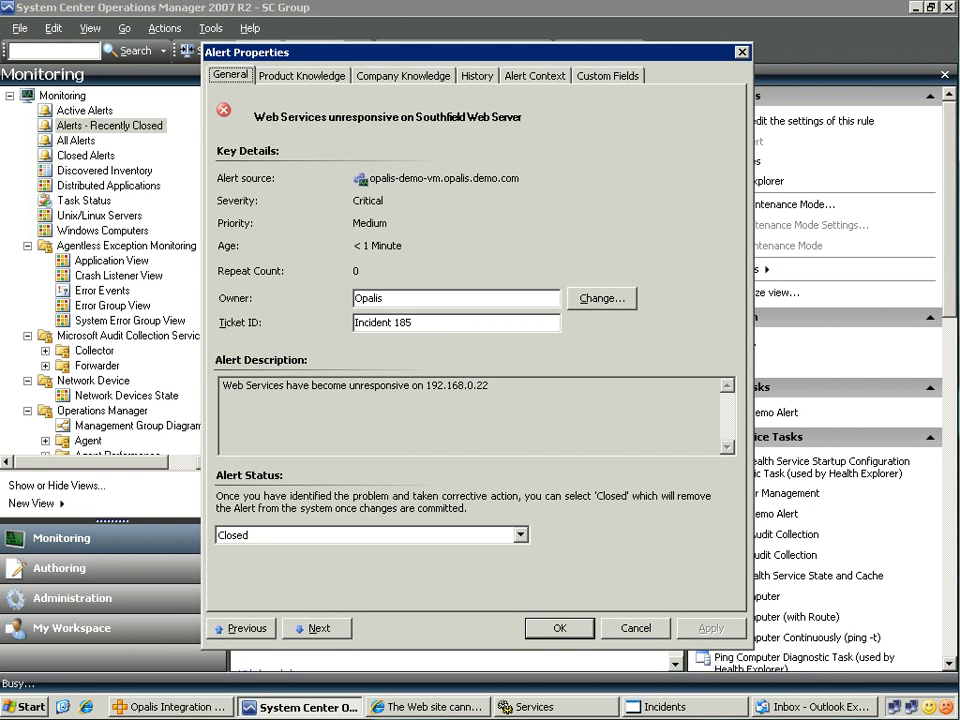
left_click(635, 628)
- List the closed incidents in the Incidents application, and reload the Ops Console page in Internet Explorer
left_click(683, 707)
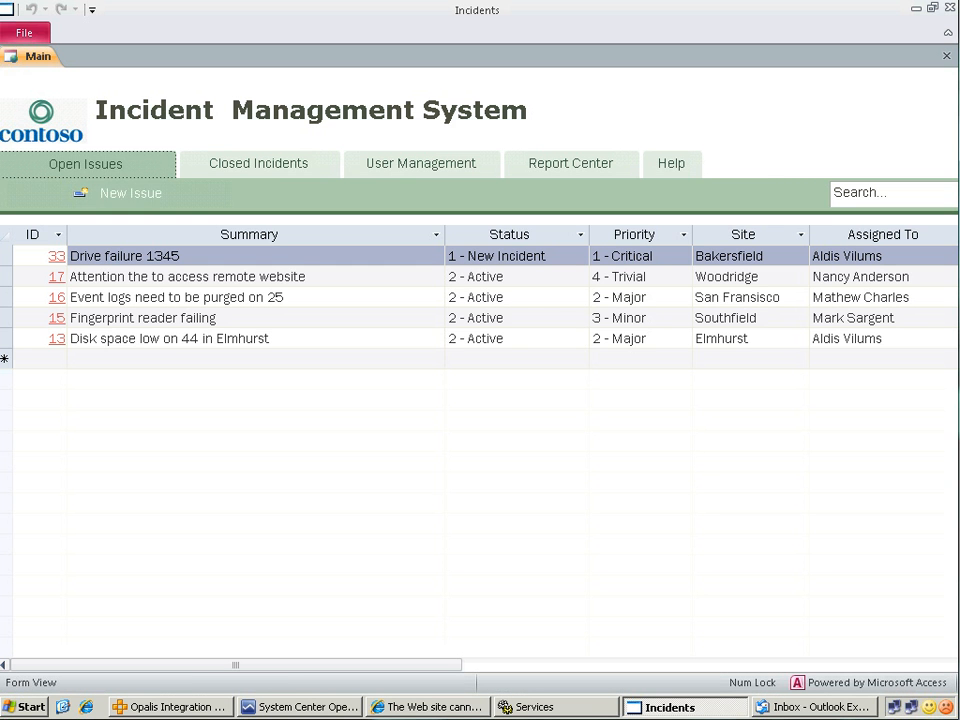
left_click(258, 163)
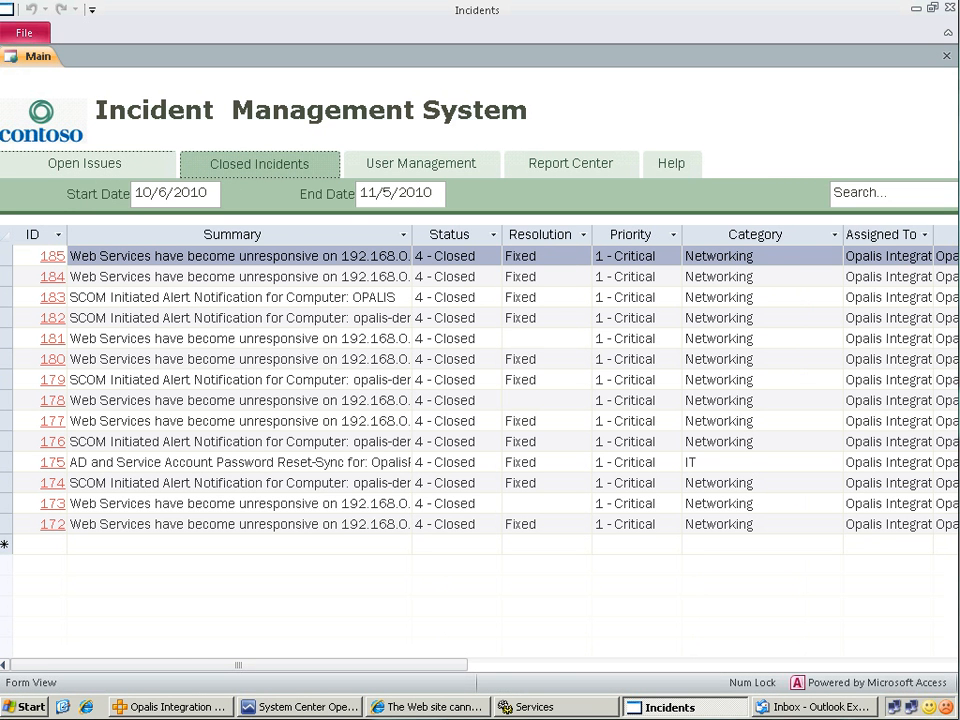
left_click(428, 707)
key("F5")
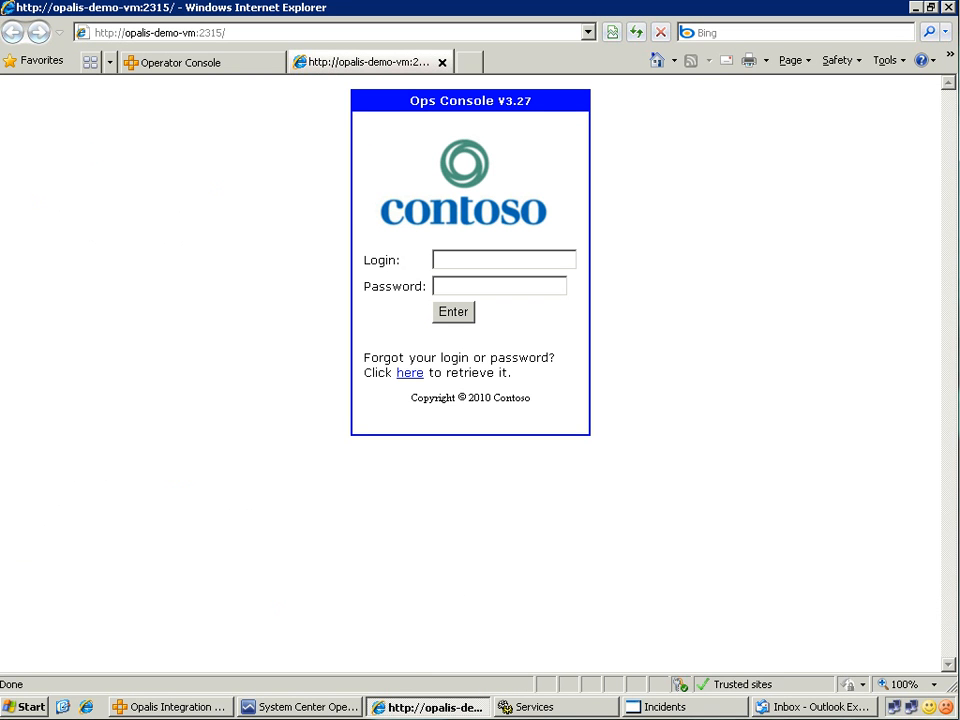
- Switch to Opalis Integration Server, open the Operator Initiated - Opalis folder, and view the start parameters of its service password reset policy
key("alt+Tab")
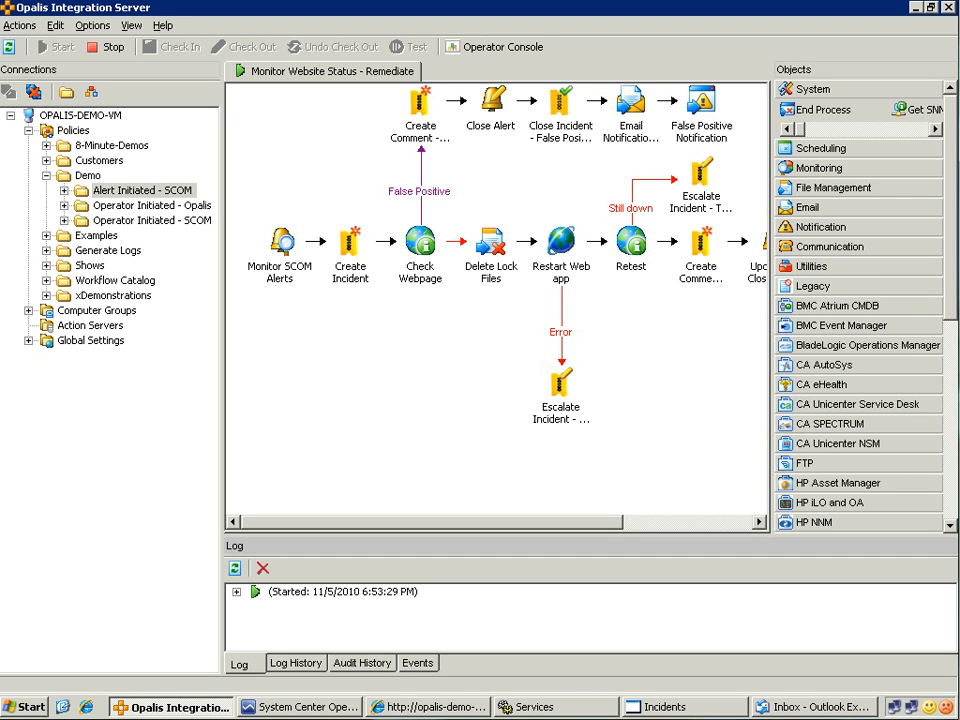
left_click(281, 243)
left_click(152, 205)
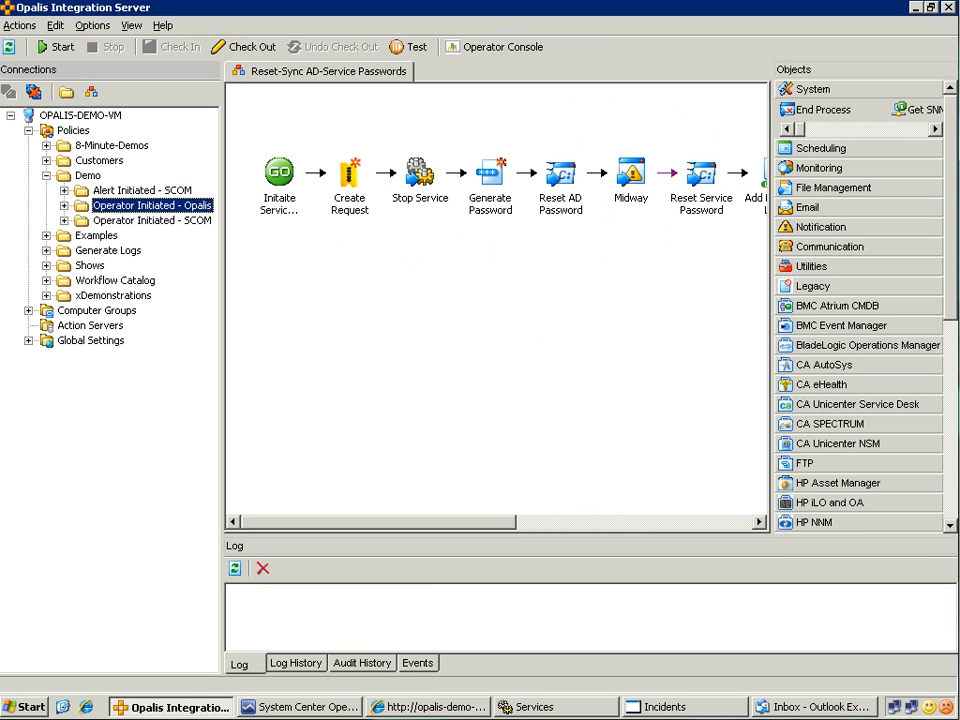
left_click(279, 172)
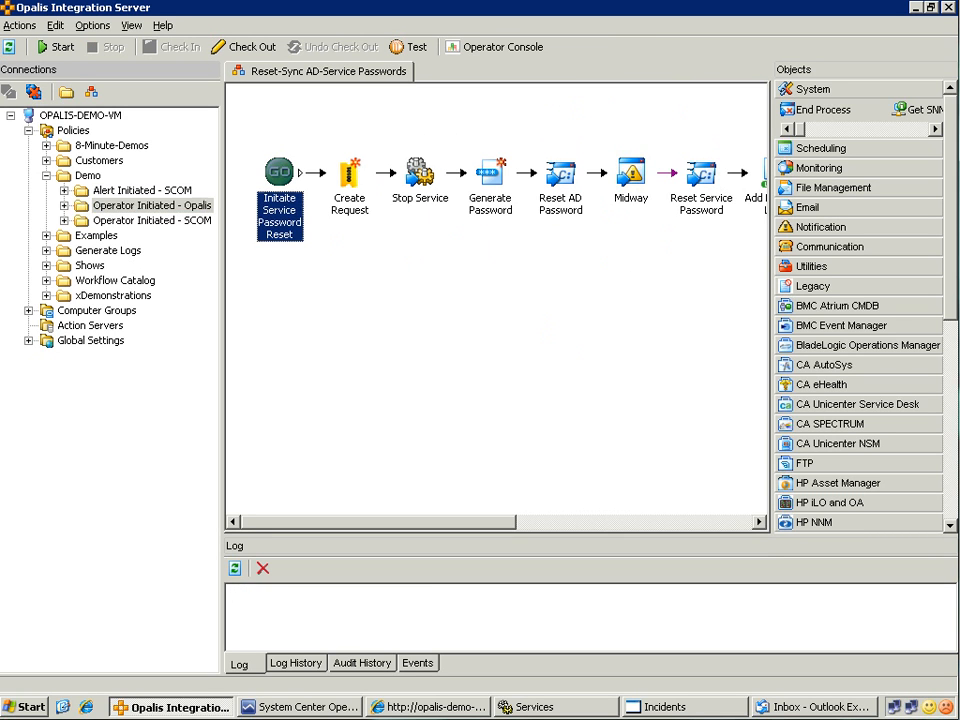
double_click(279, 172)
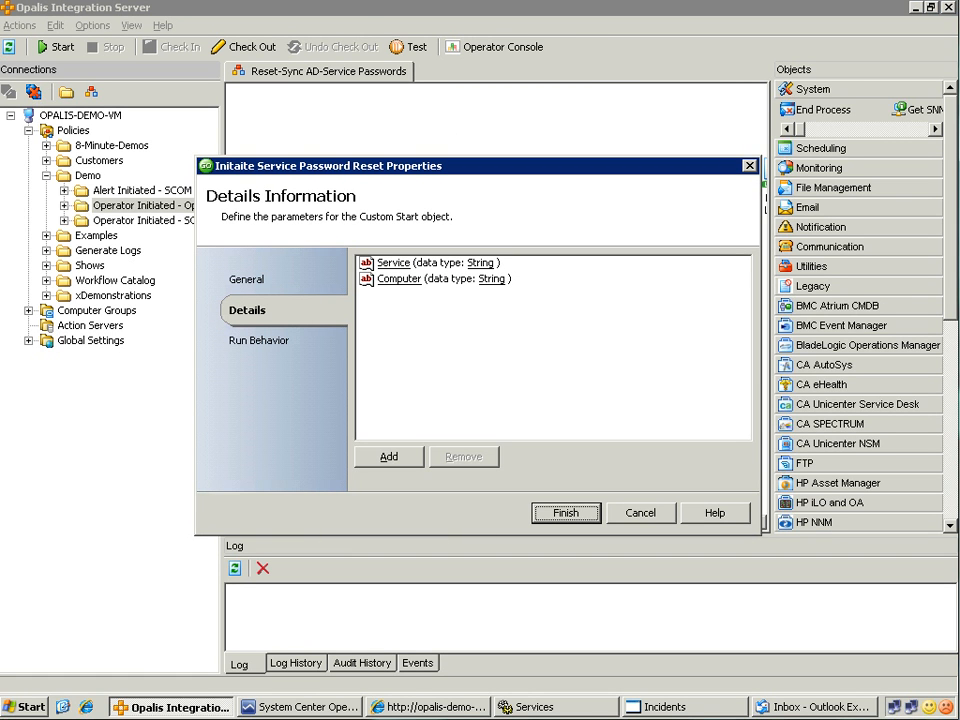
key("Return")
- Examine the Reset-Sync AD-Service Passwords workflow from Stop Service through Generate Password, Reset AD Password and Midway to Reset Service Password
left_click_drag(379, 522, 401, 522)
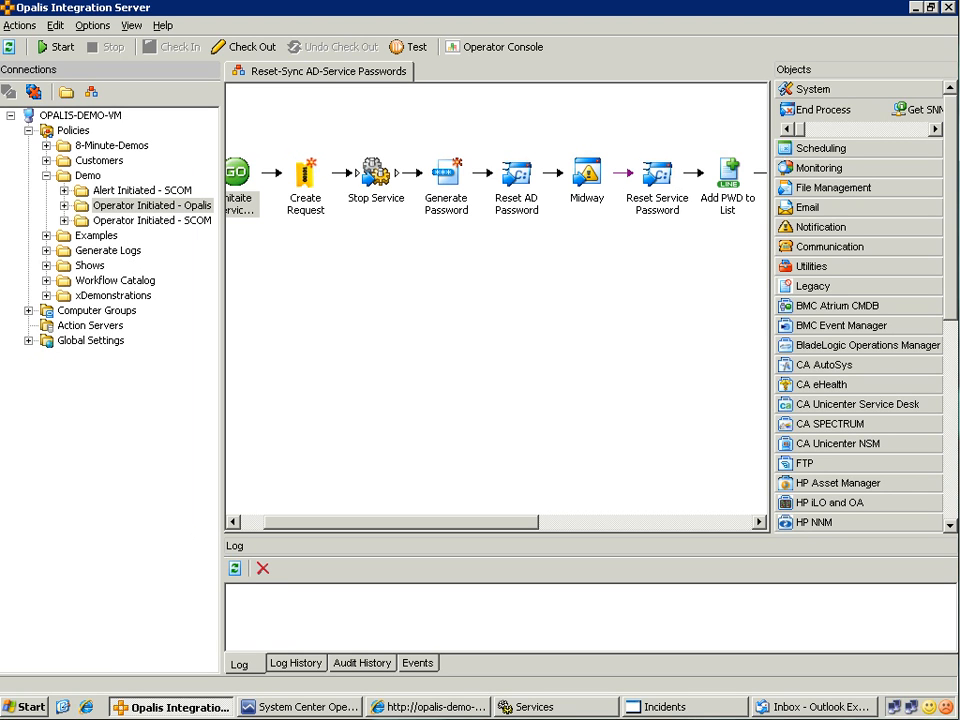
left_click(375, 174)
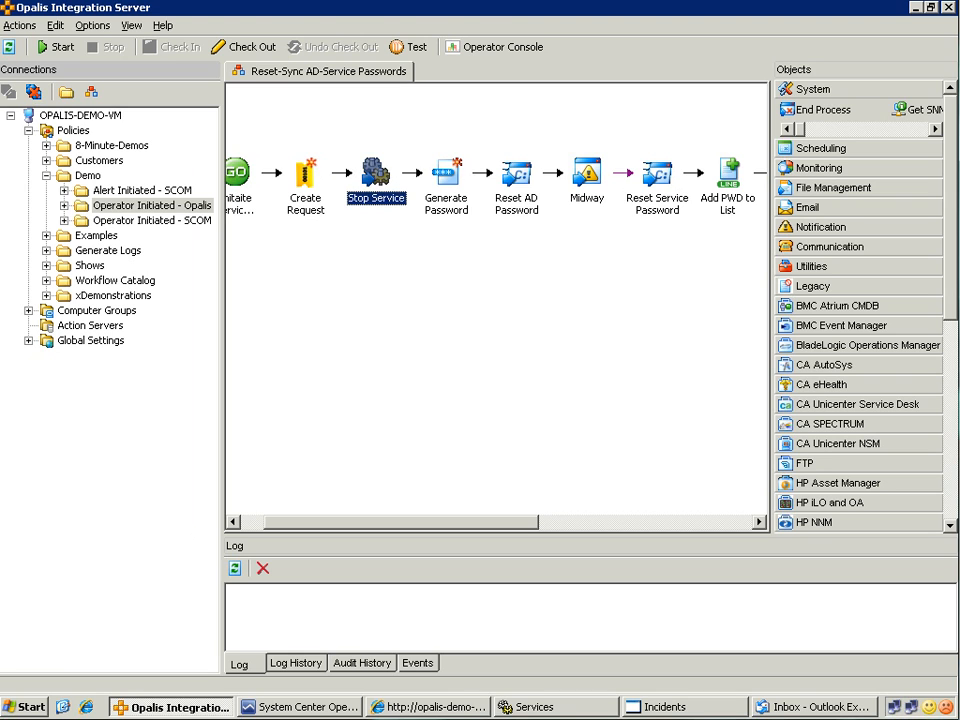
left_click(446, 174)
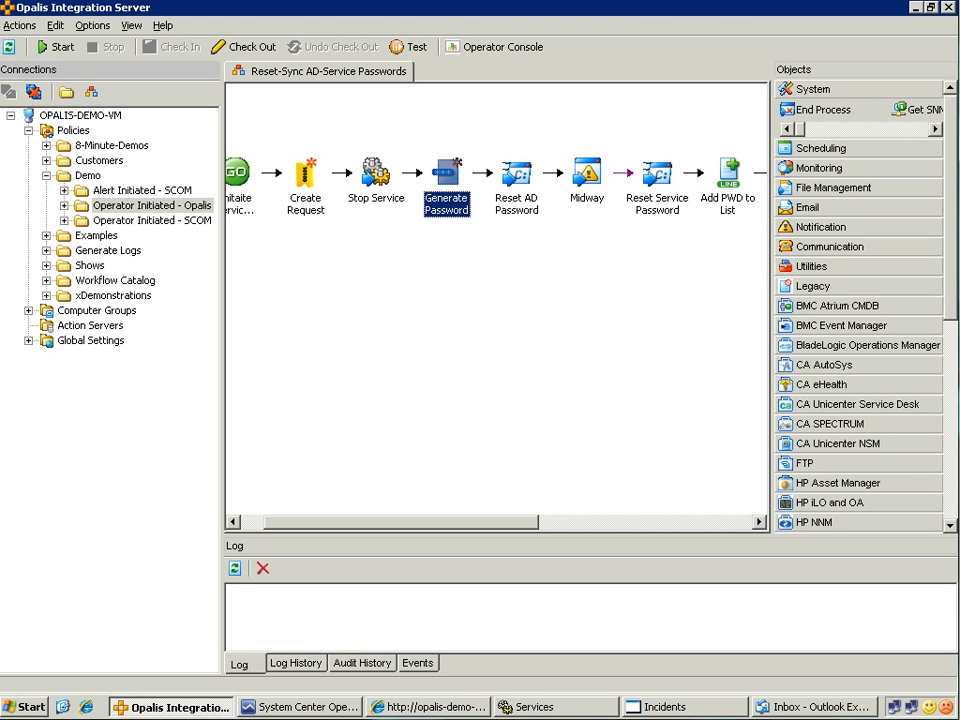
left_click(516, 174)
left_click(556, 236)
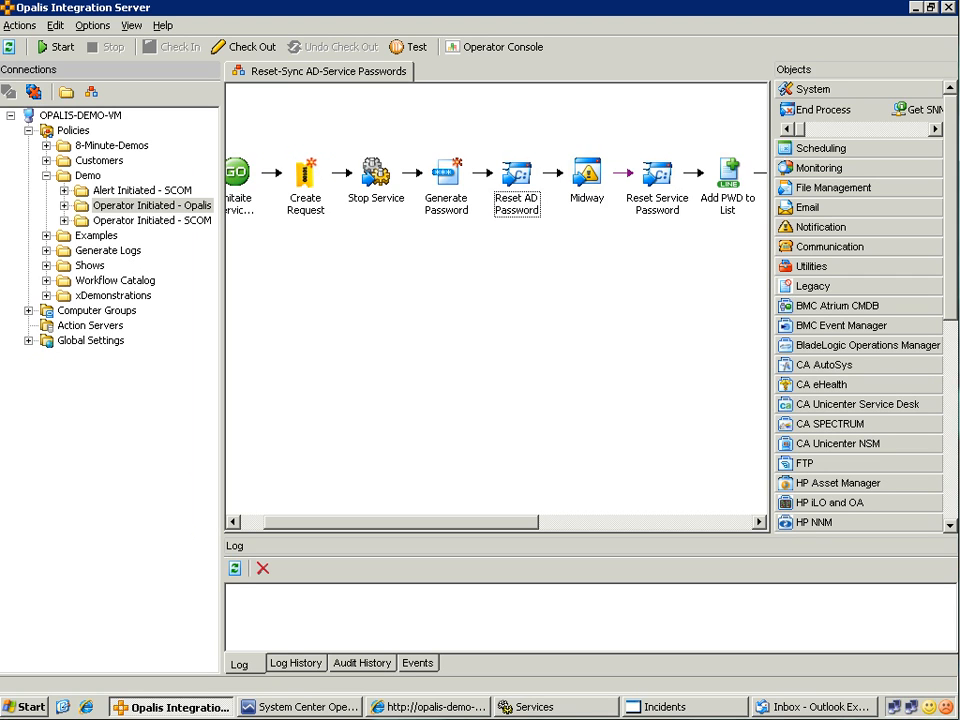
left_click(587, 174)
left_click_drag(420, 522, 465, 522)
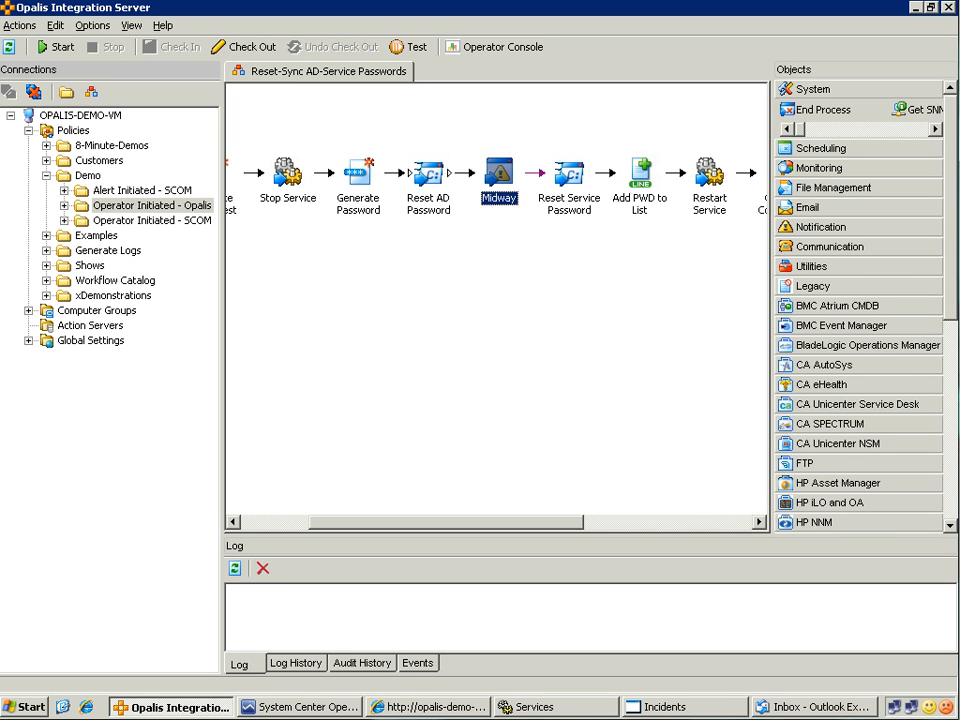
left_click(569, 174)
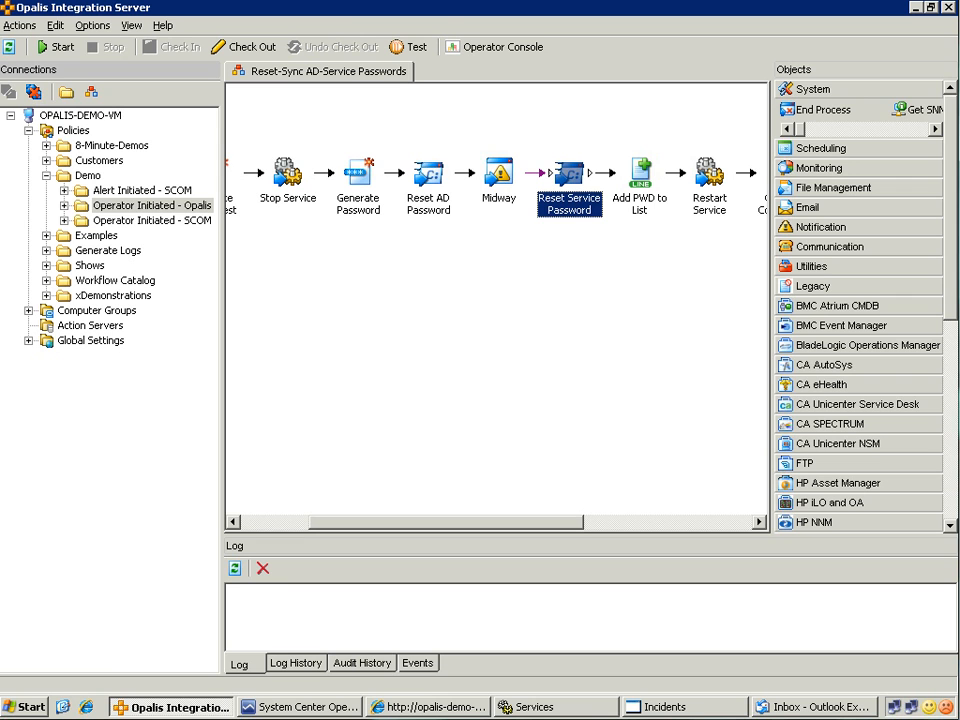
left_click_drag(446, 522, 377, 522)
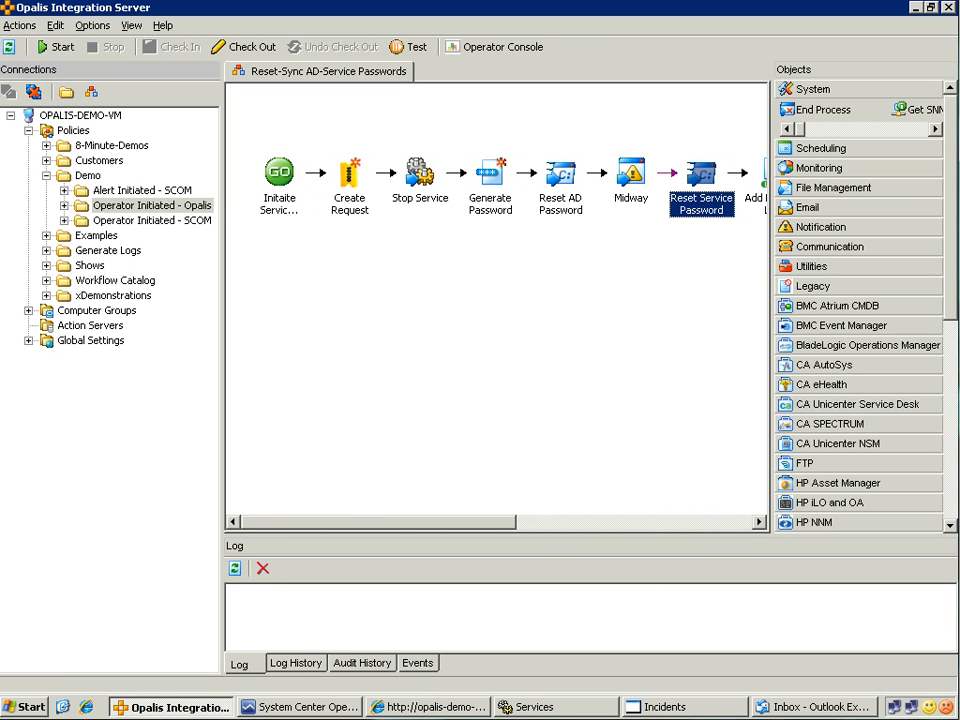
left_click(610, 310)
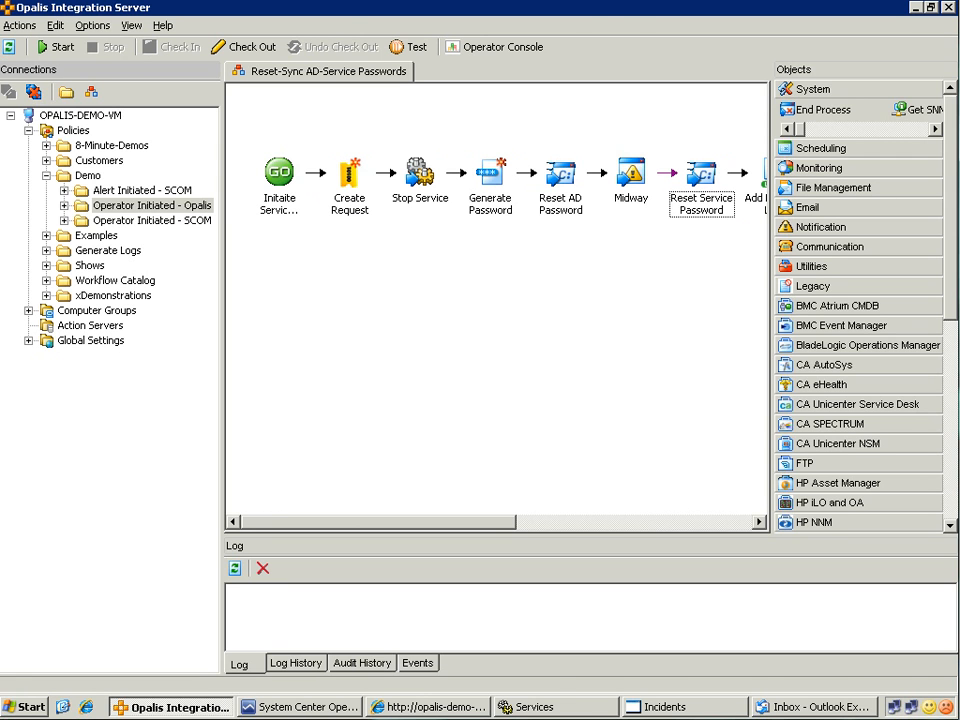
- In the Operator Console in Internet Explorer, open the Reset-Sync AD-Service Passwords policy and bring up its custom start parameters
left_click(428, 707)
left_click(182, 62)
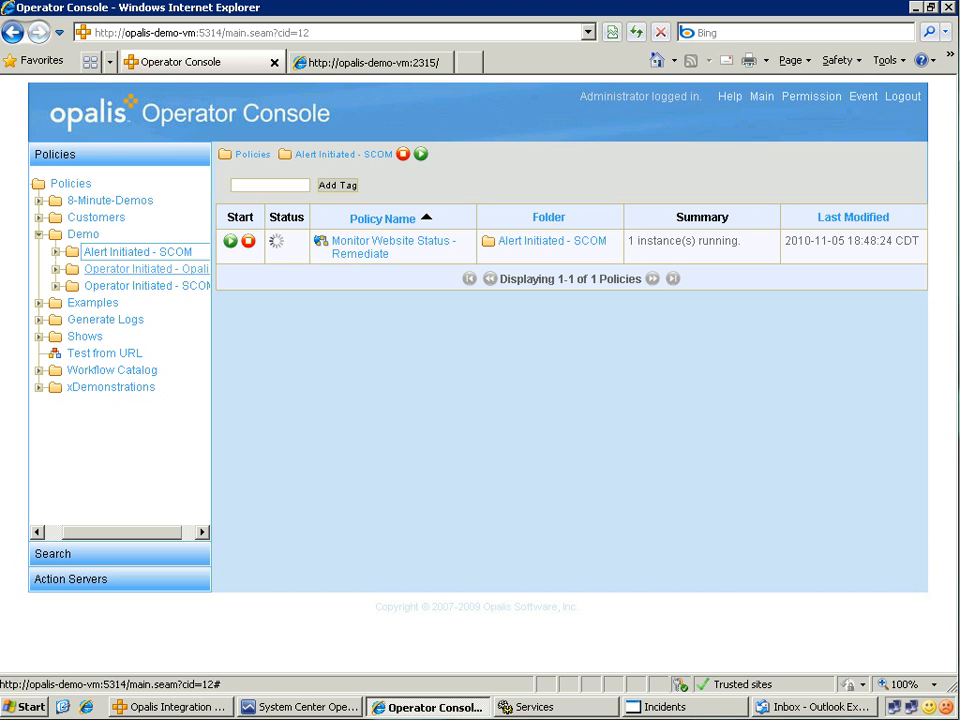
left_click(146, 268)
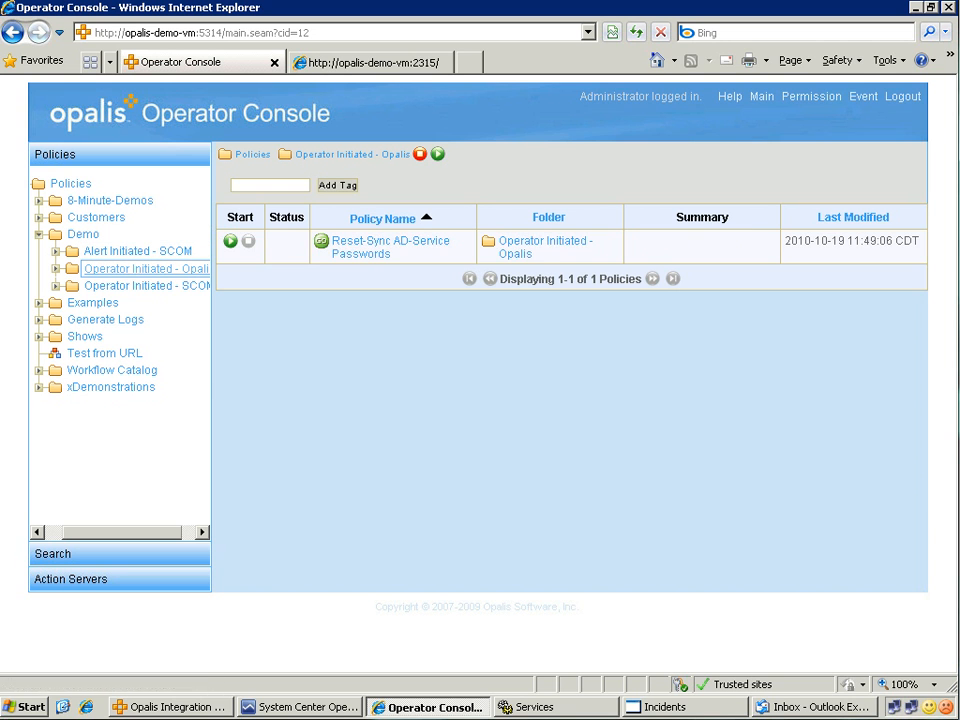
left_click(388, 242)
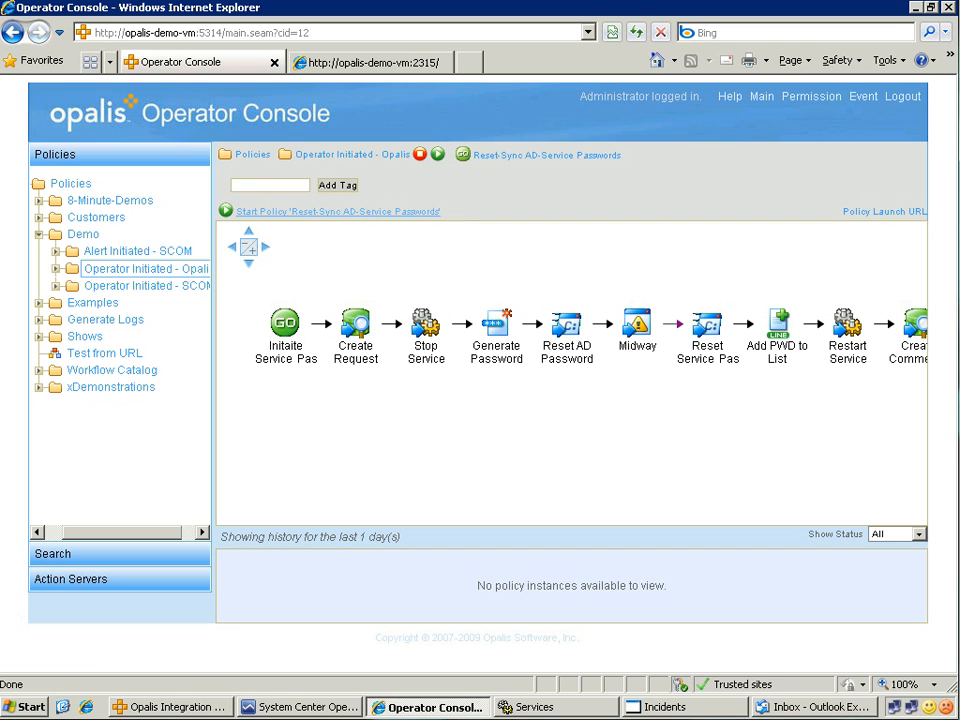
left_click(338, 211)
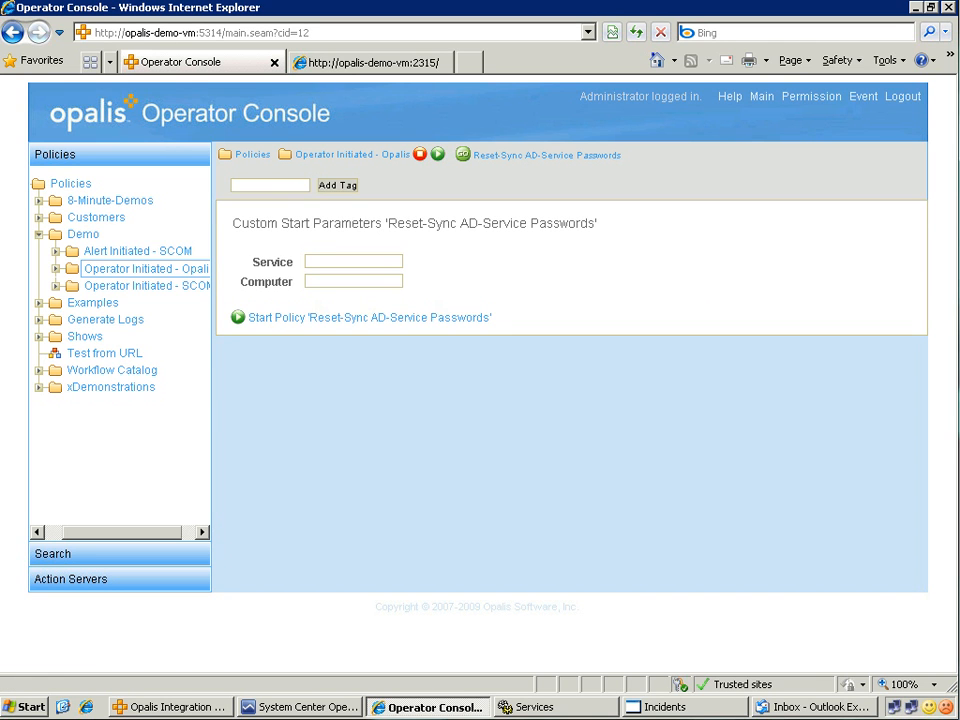
left_click(345, 261)
- Switch to the Services window and copy the display name from the OpalisRemotingService properties
left_click(556, 707)
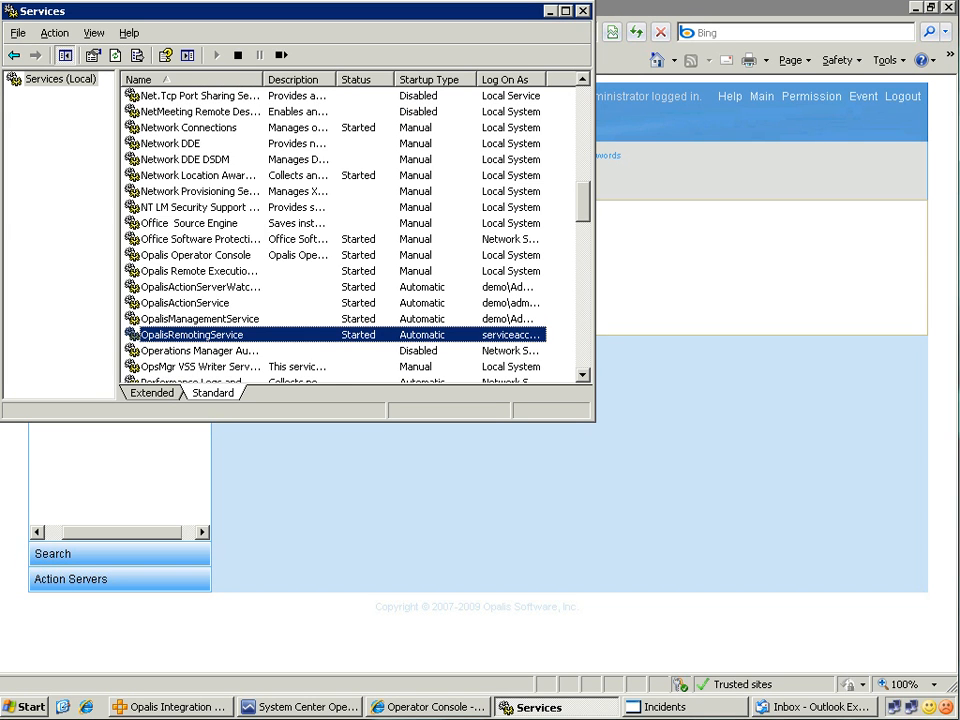
key("Return")
right_click(301, 90)
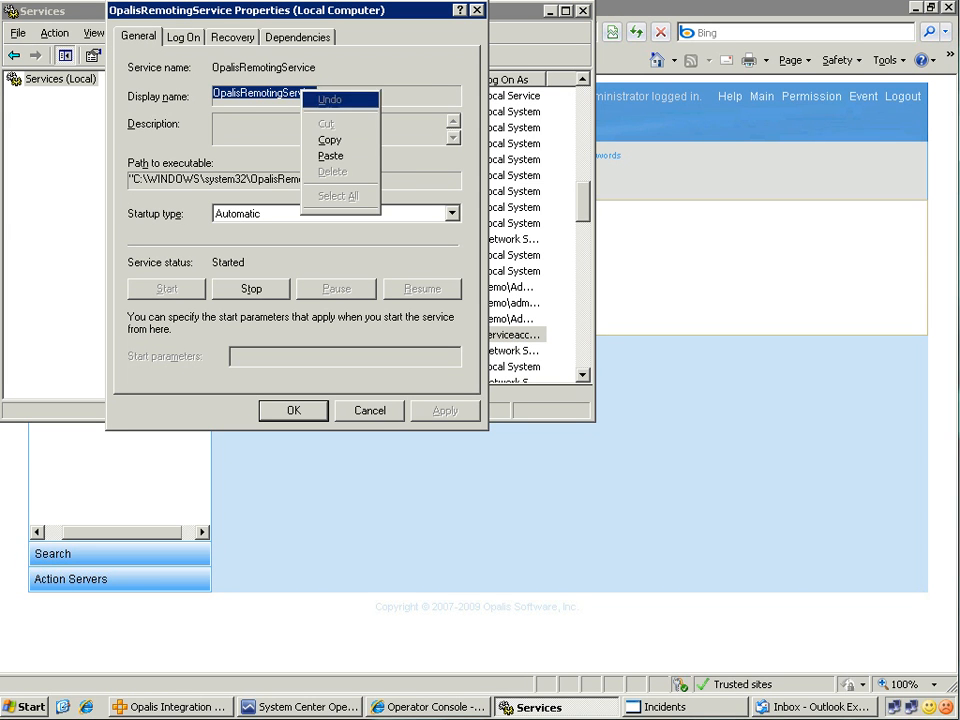
left_click(330, 139)
left_click(477, 10)
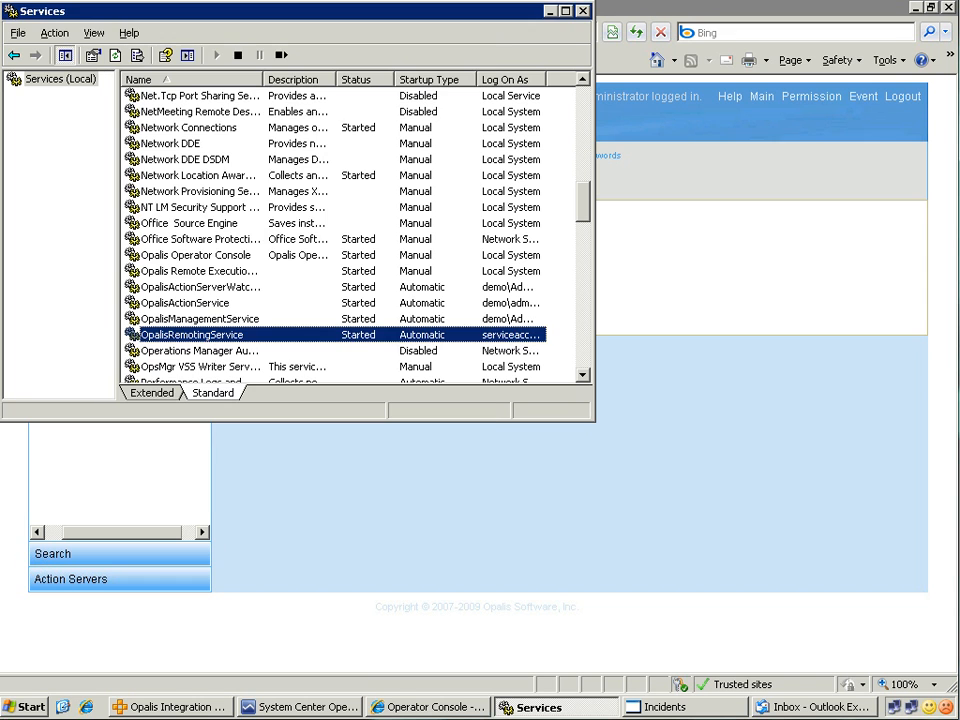
- In the Operator Console, start the policy with Service OpalisRemotingService and Computer opalis-demo-vm
left_click(428, 707)
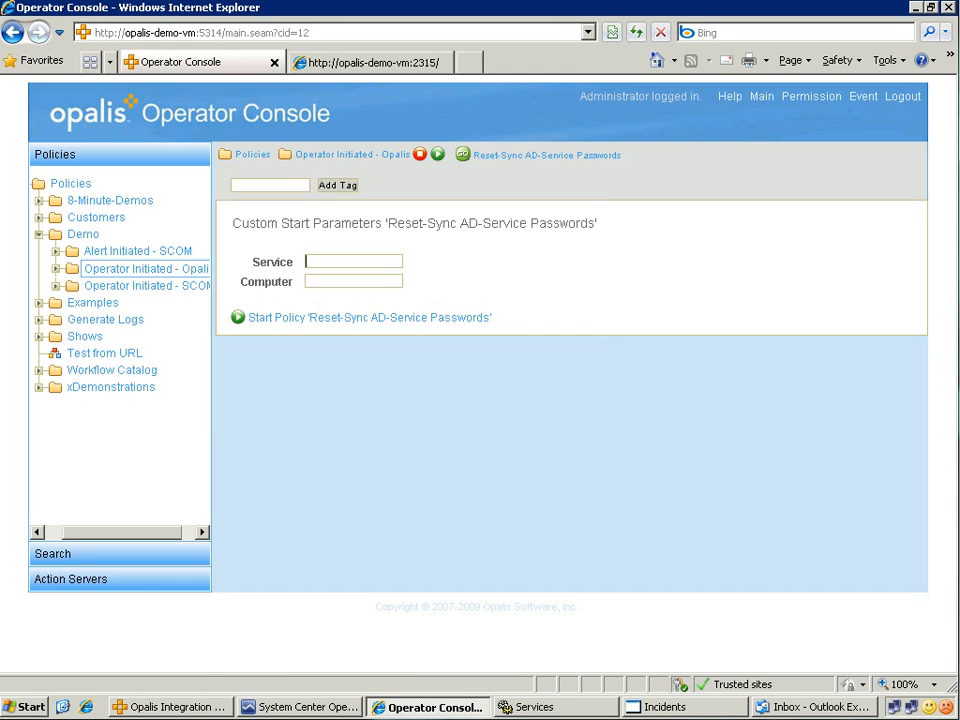
right_click(329, 267)
right_click(333, 262)
left_click(362, 327)
key("Tab")
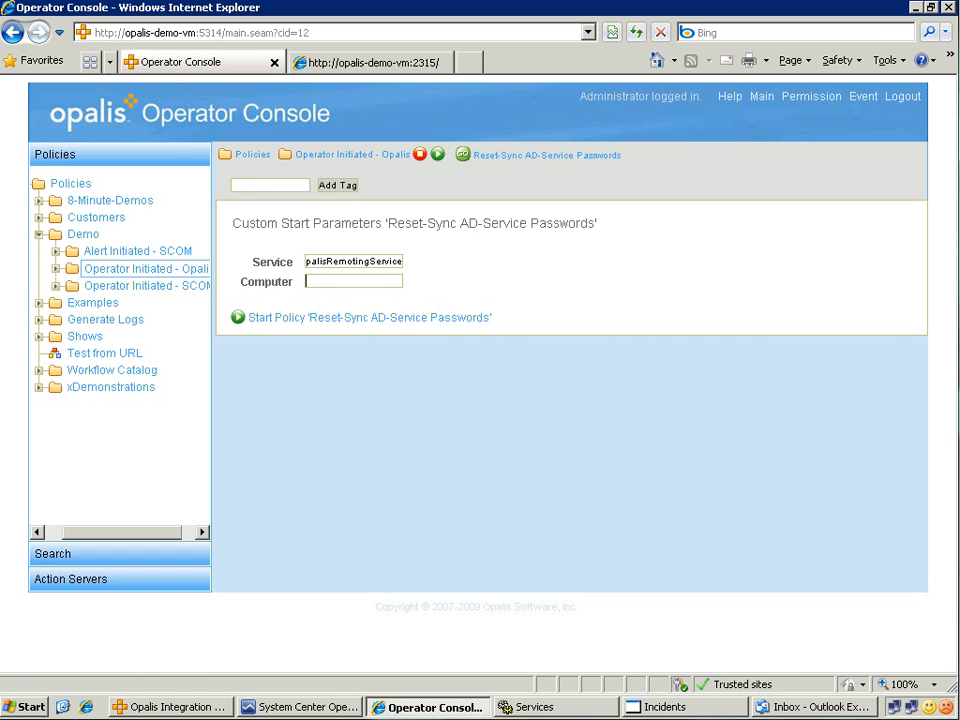
type("opalis-demo-vm")
left_click(369, 318)
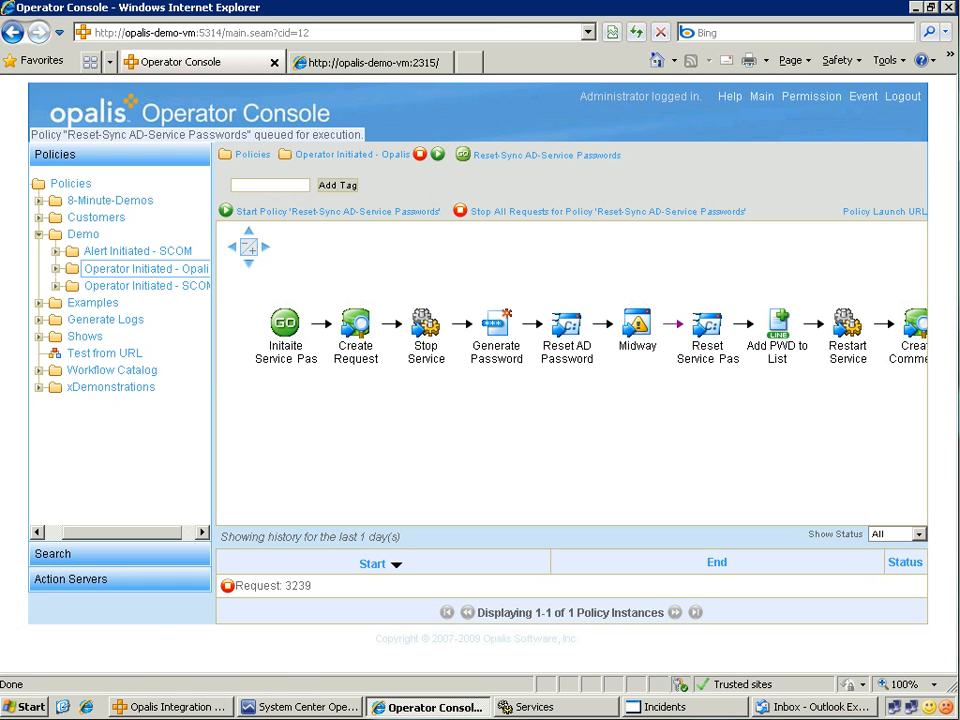
- In the Services window, try to start OpalisRemotingService after acknowledging the midway message, and refresh the list to check its status
left_click(556, 707)
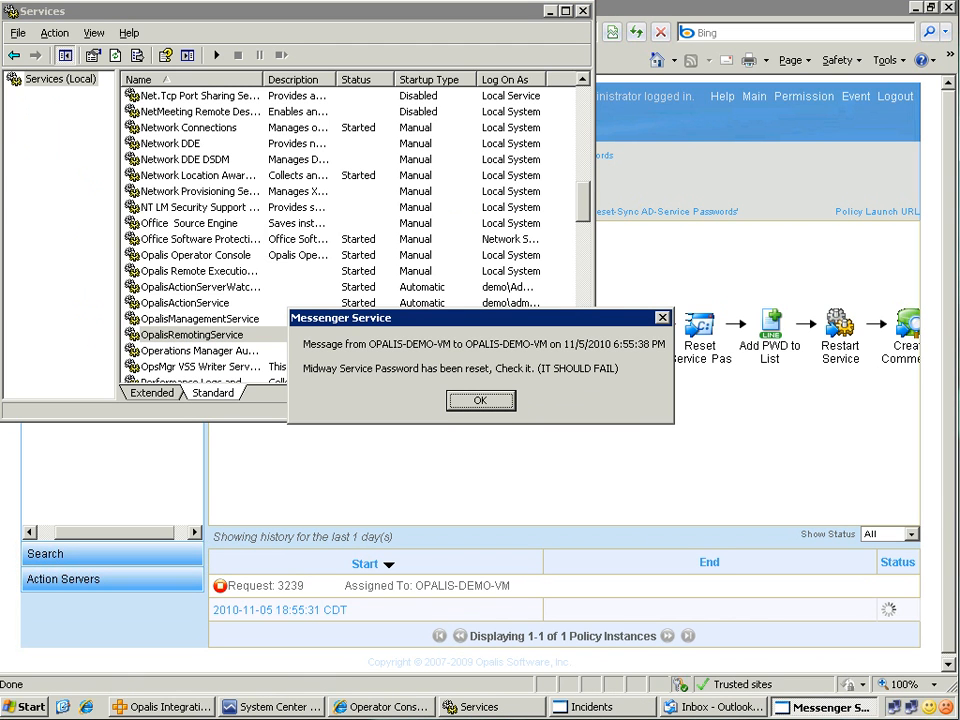
left_click(481, 401)
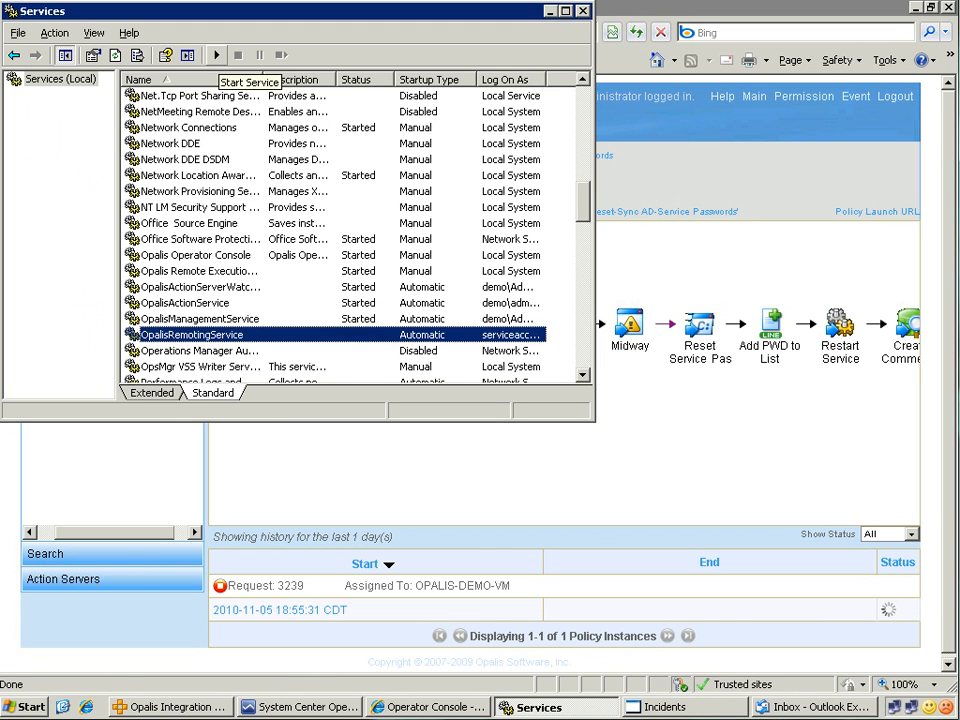
left_click(216, 55)
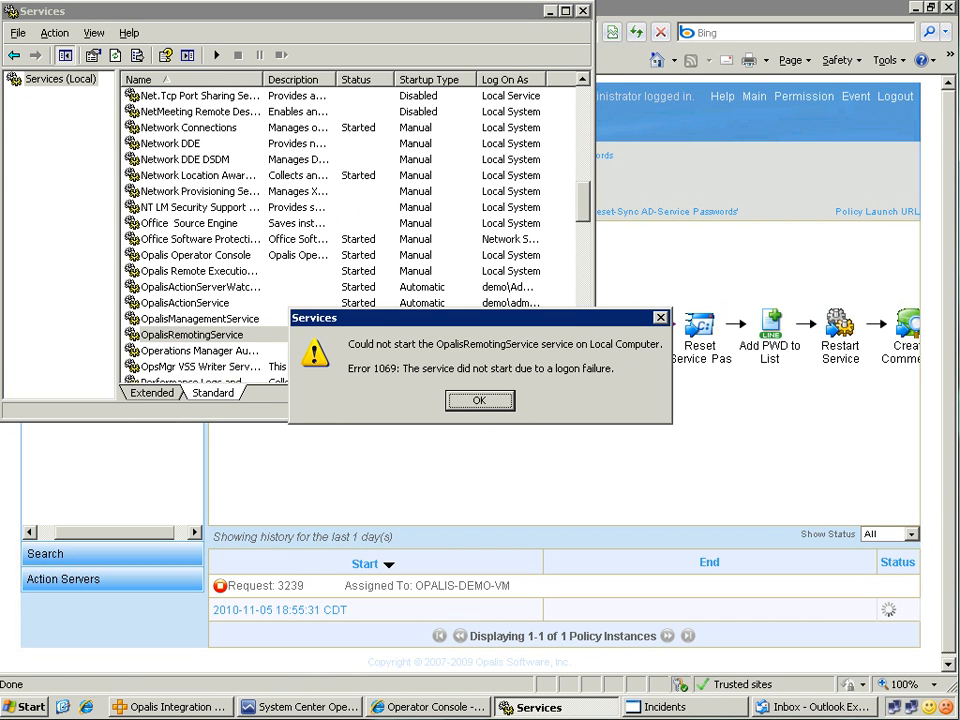
key("Return")
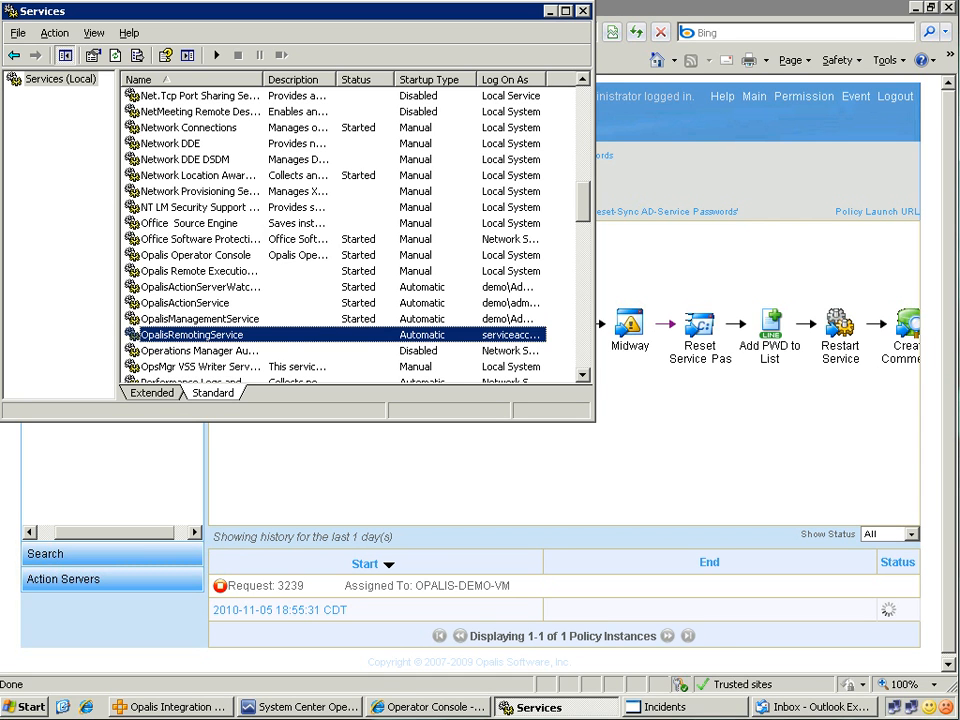
left_click(116, 56)
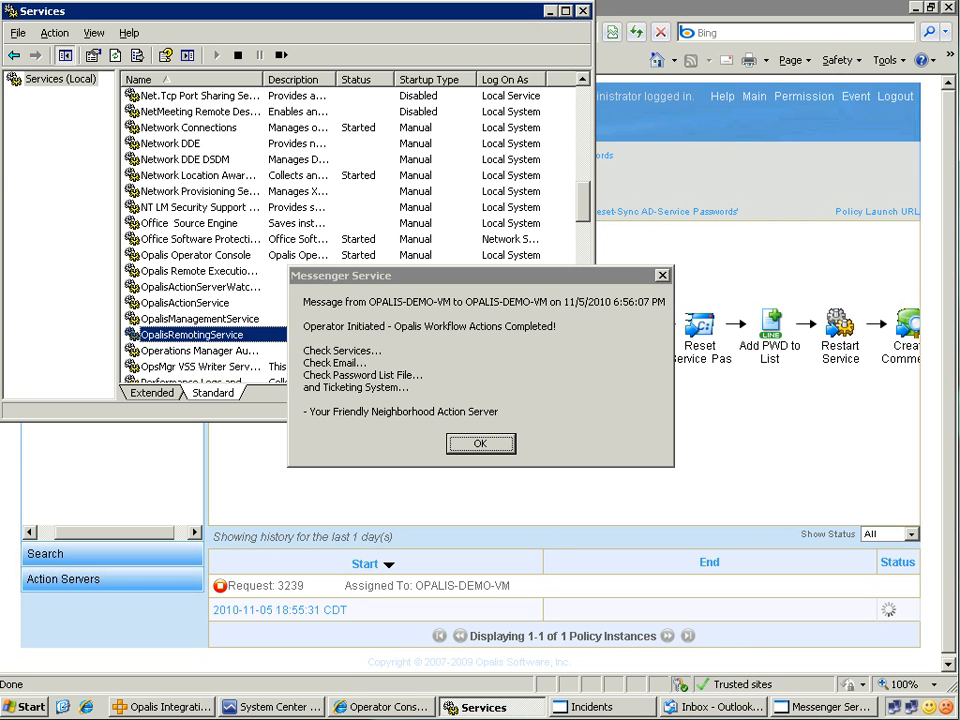
key("Return")
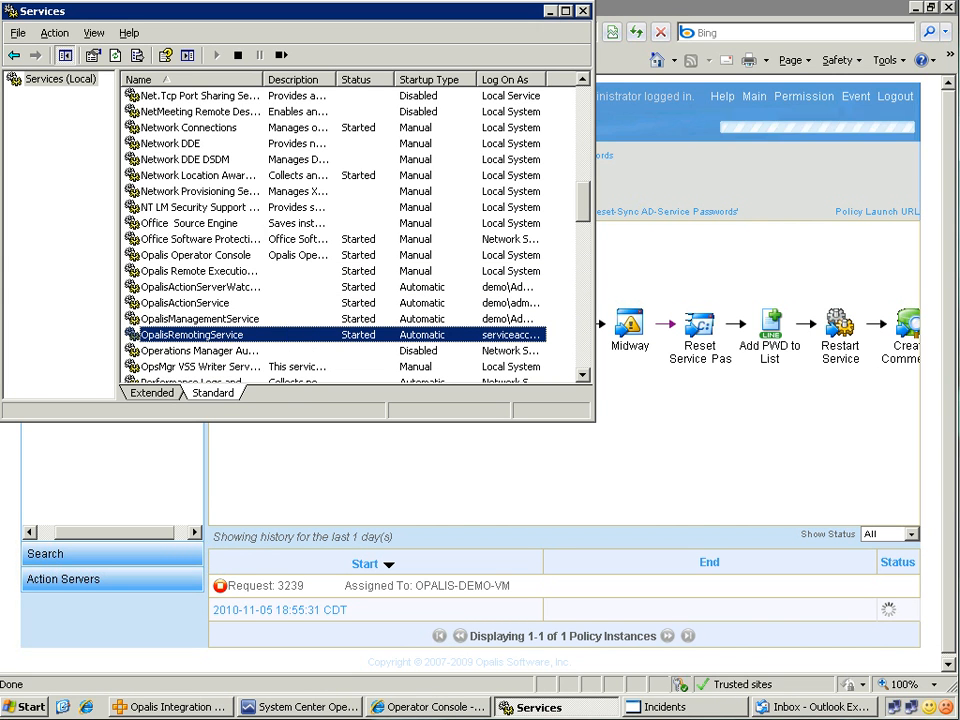
- Switch to Outlook Express, retrieve new mail, and read the Operator Initiated - Opalis notification with its list of actions taken
left_click(815, 707)
left_click(406, 62)
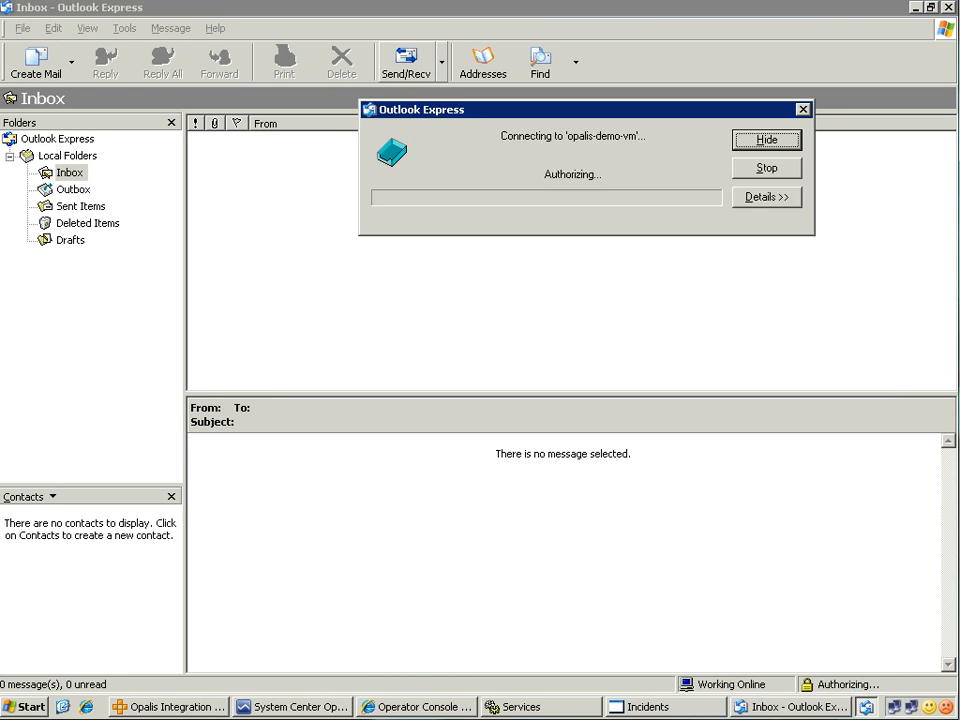
left_click(524, 156)
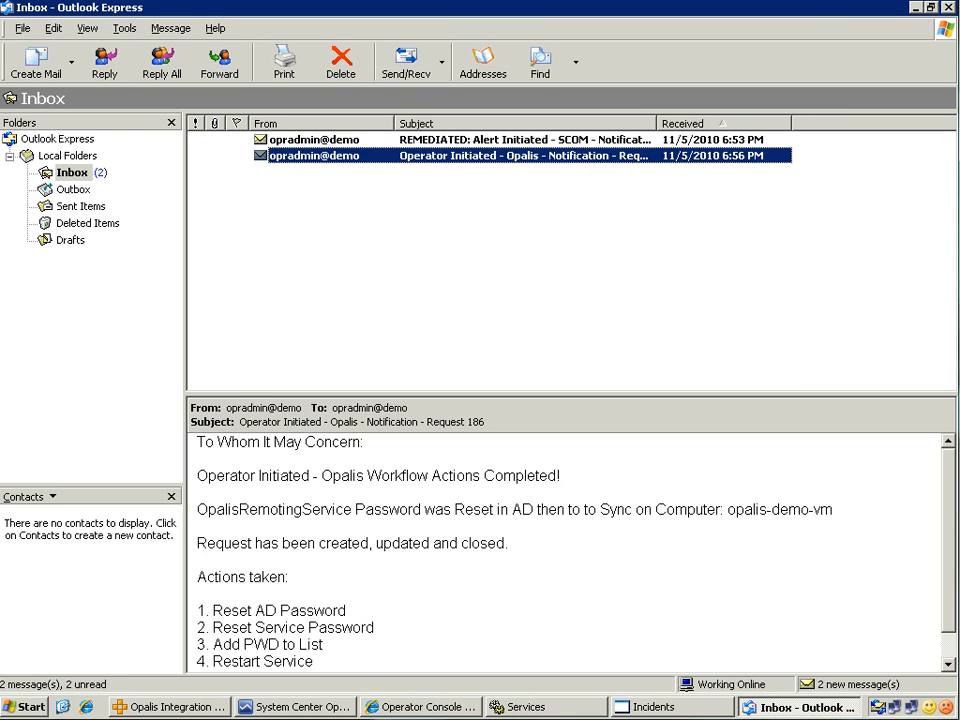
left_click(524, 140)
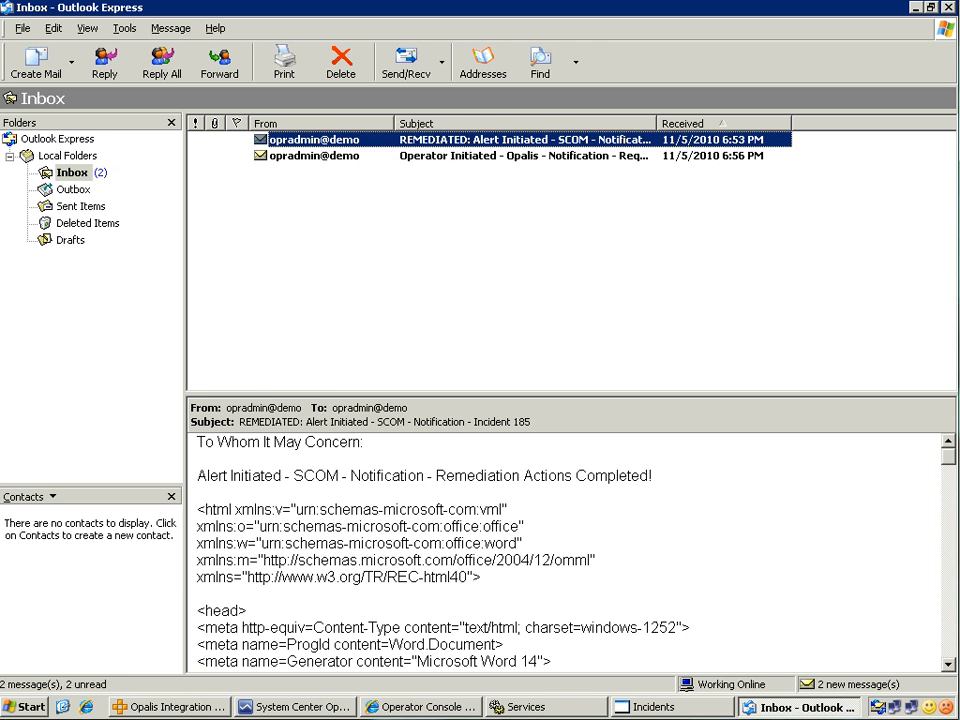
left_click(524, 156)
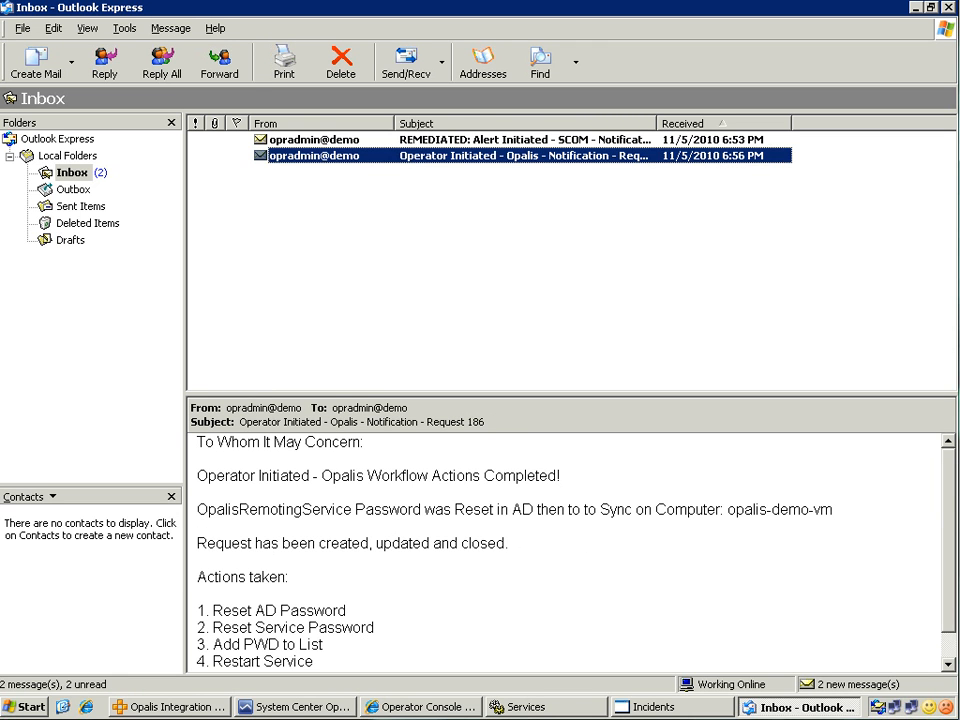
key("Return")
left_click_drag(378, 414, 261, 345)
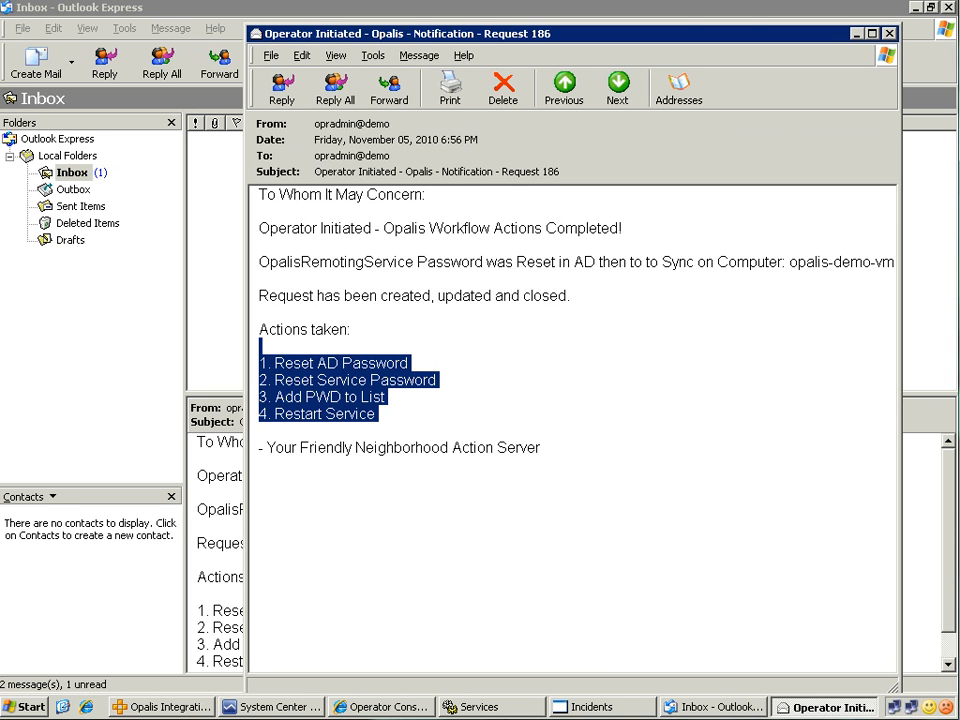
left_click(280, 313)
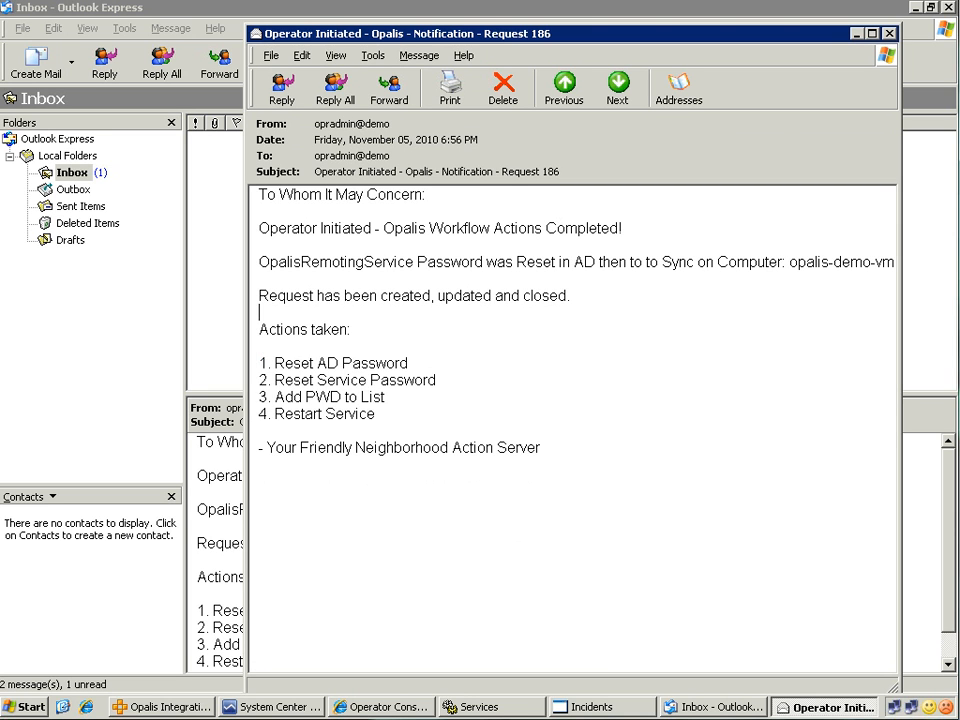
double_click(256, 34)
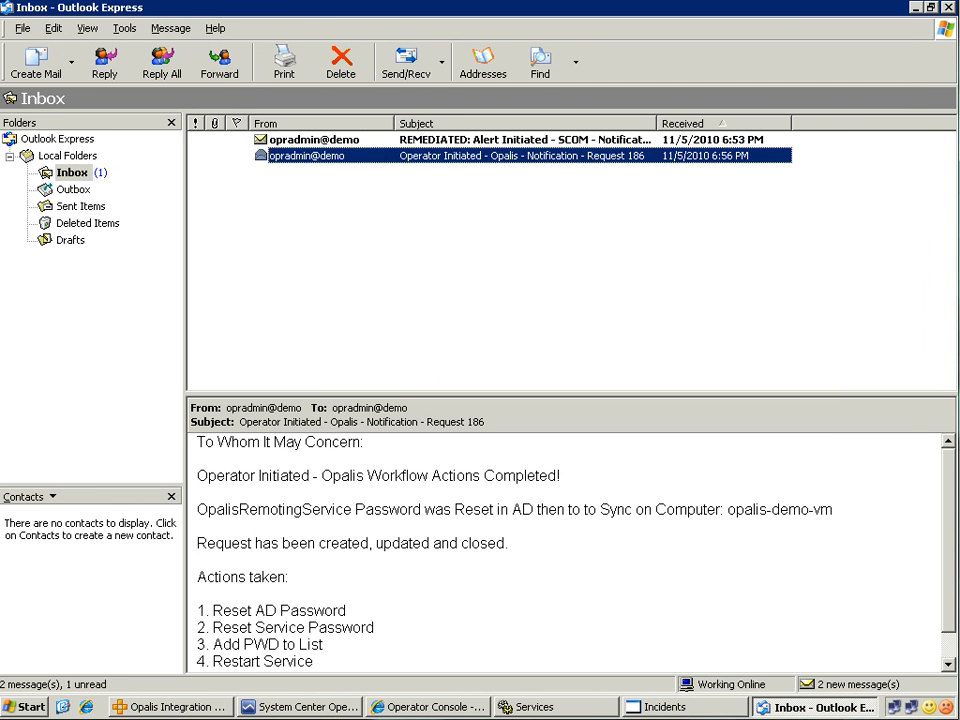
- Review the REMEDIATED: Alert Initiated - SCOM notification e-mail in the Inbox, opening and closing its message window
key("Up")
left_click_drag(306, 559, 407, 628)
left_click(506, 591)
scroll(506, 591, "up", 1)
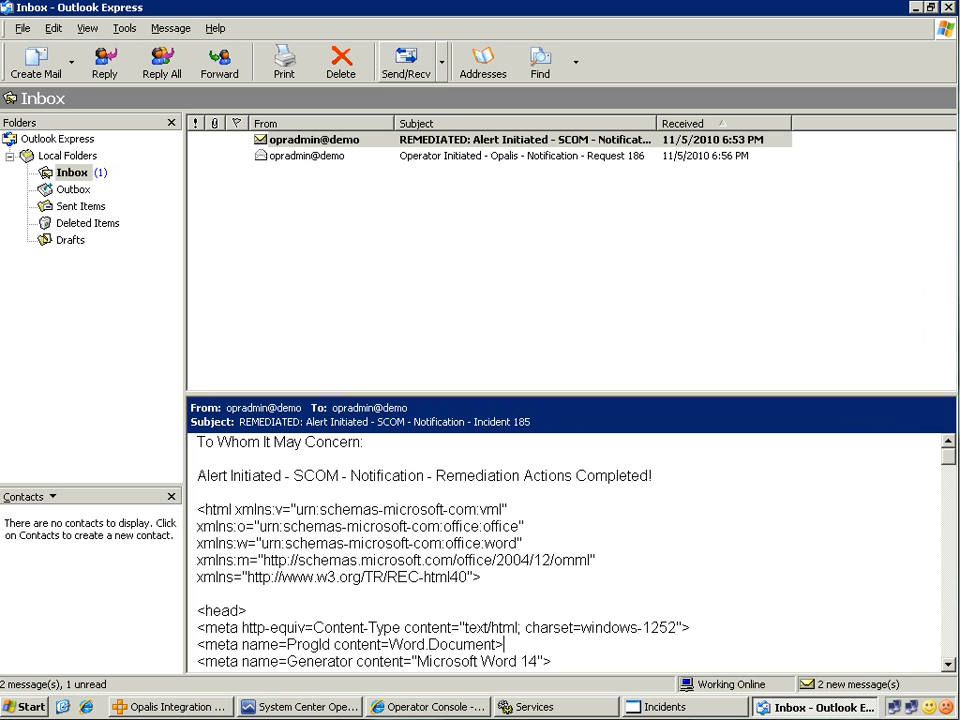
left_click(406, 156)
left_click(406, 140)
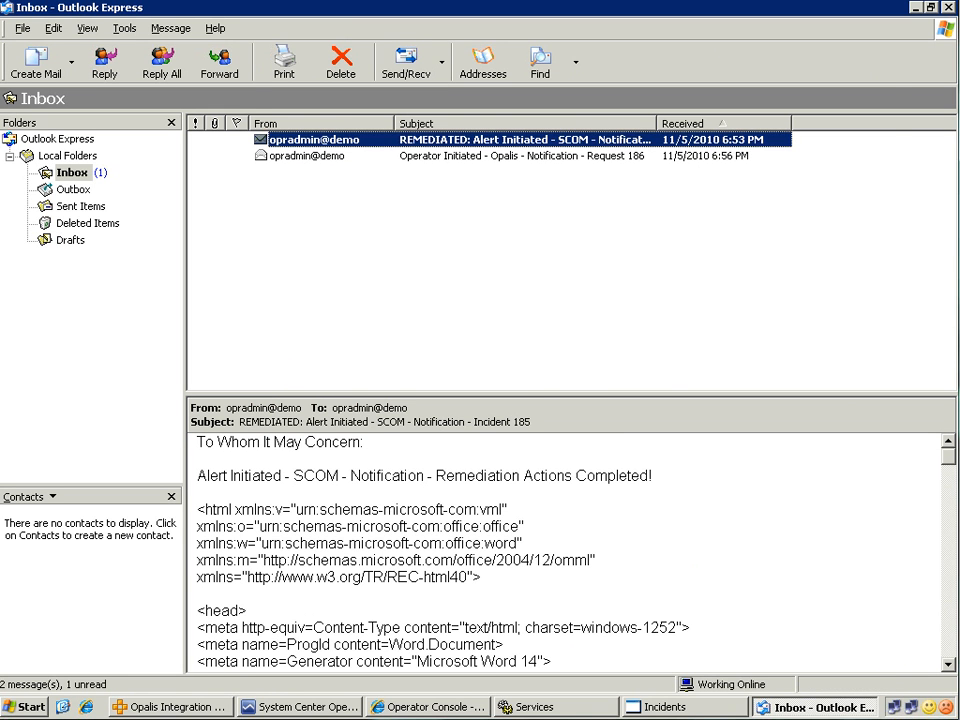
key("Return")
key("Escape")
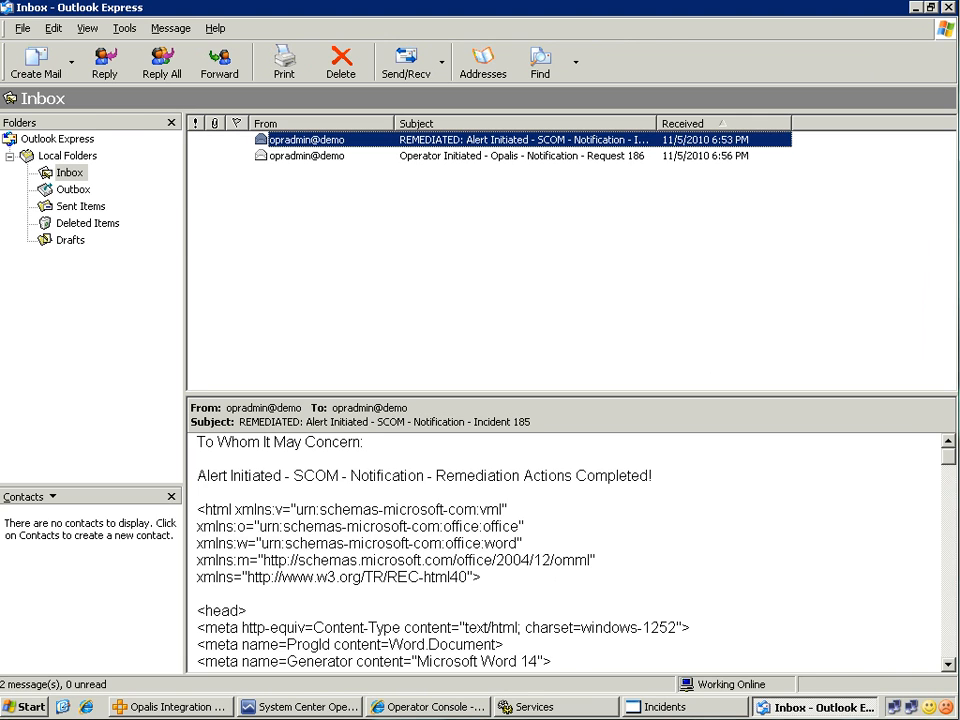
- Put the mail window away, close the Services window, and log out of the Operator Console, closing its browser pages
left_click(915, 8)
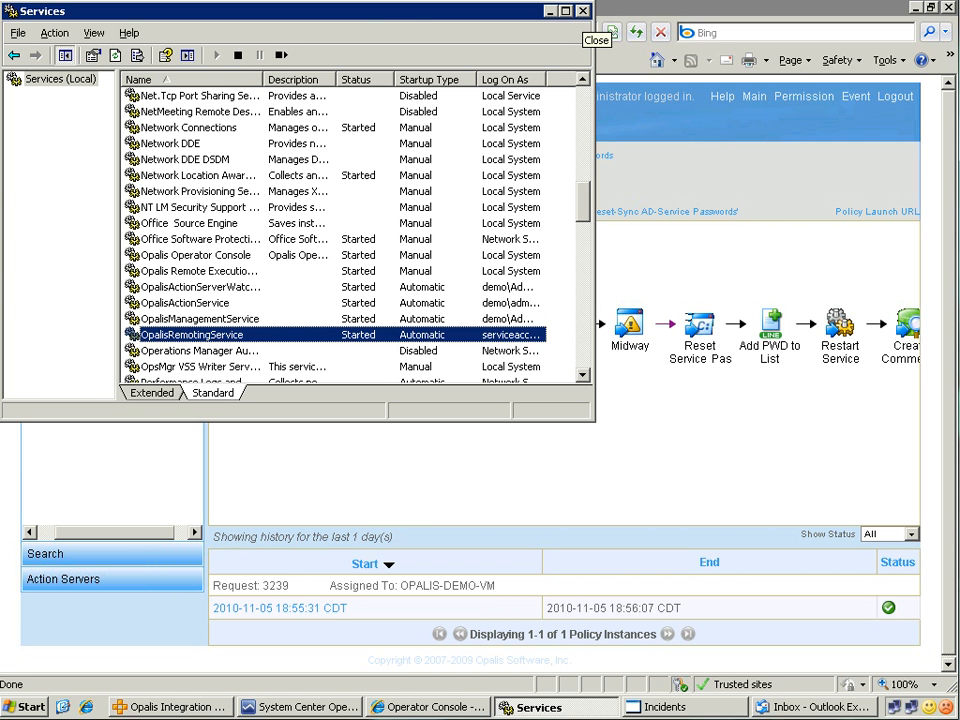
left_click(583, 11)
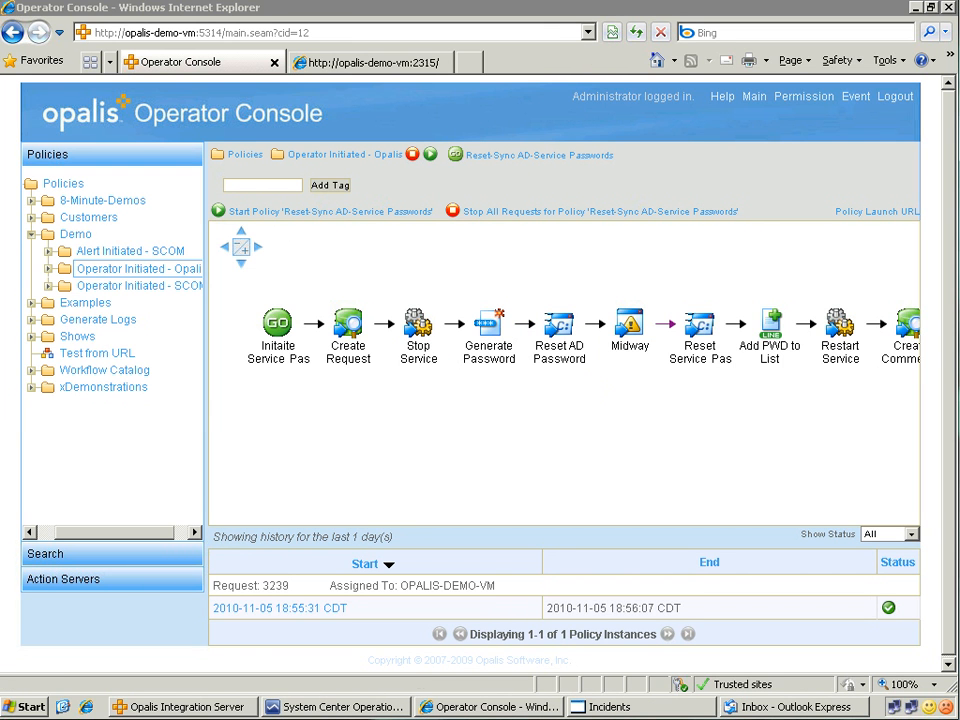
left_click(896, 96)
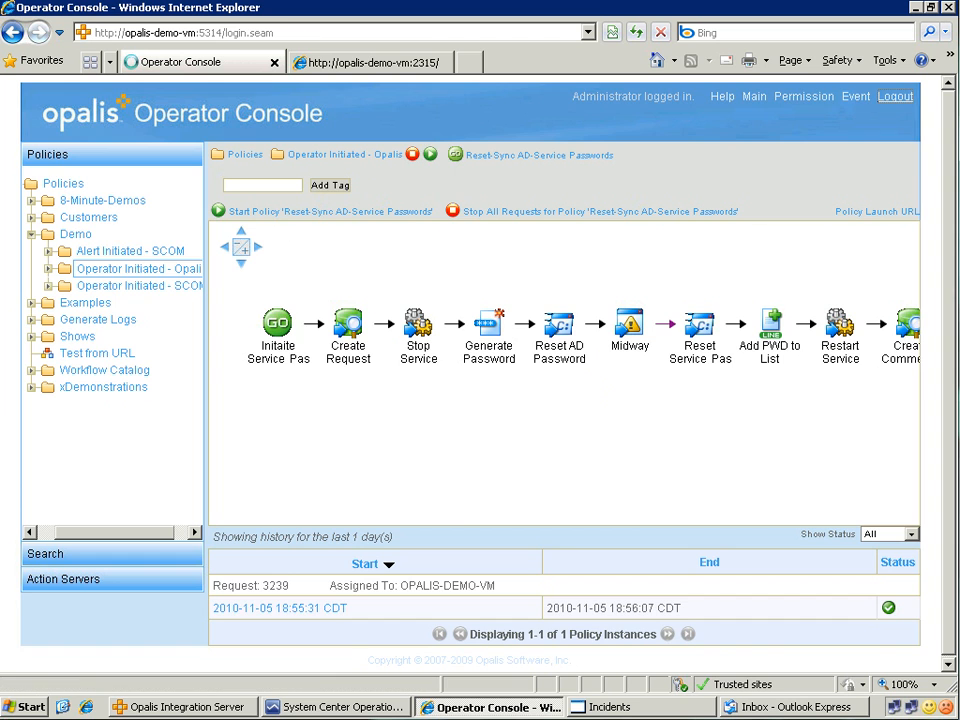
key("ctrl+w")
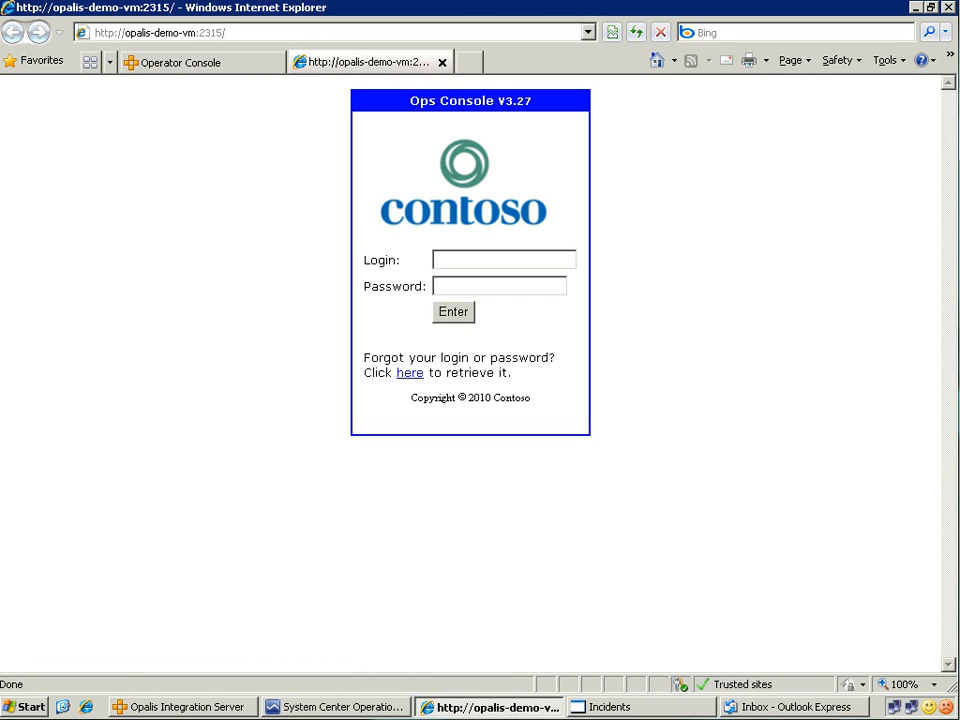
key("ctrl+w")
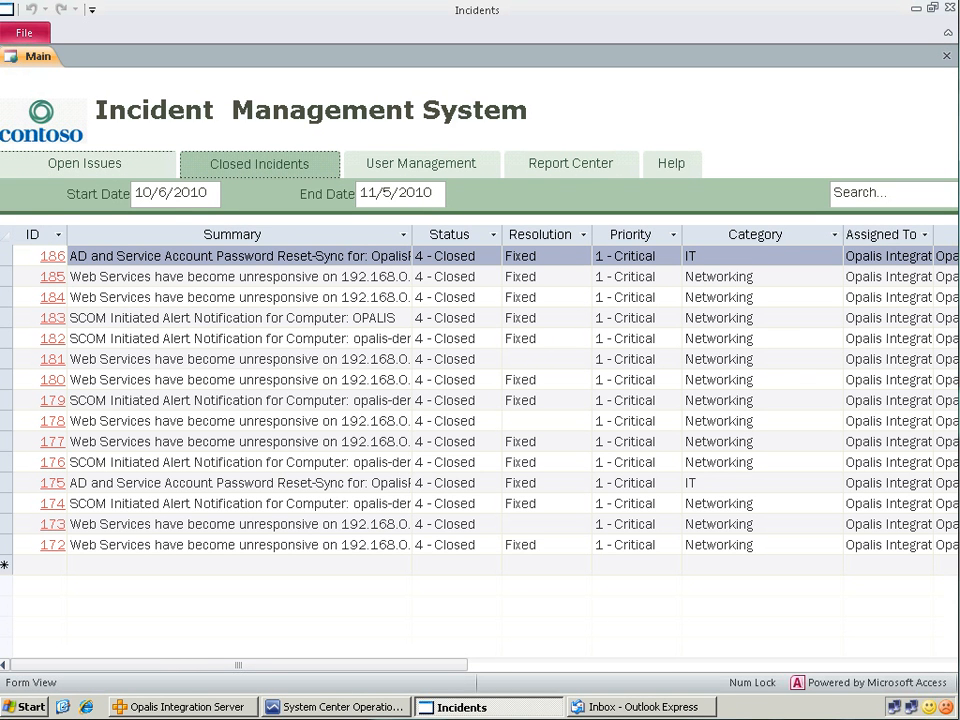
- In Opalis Integration Server, examine the Operator Initiated - SCOM workflow, including its custom start parameters, Delete .lck Files and Start WWW Service
key("alt+Tab")
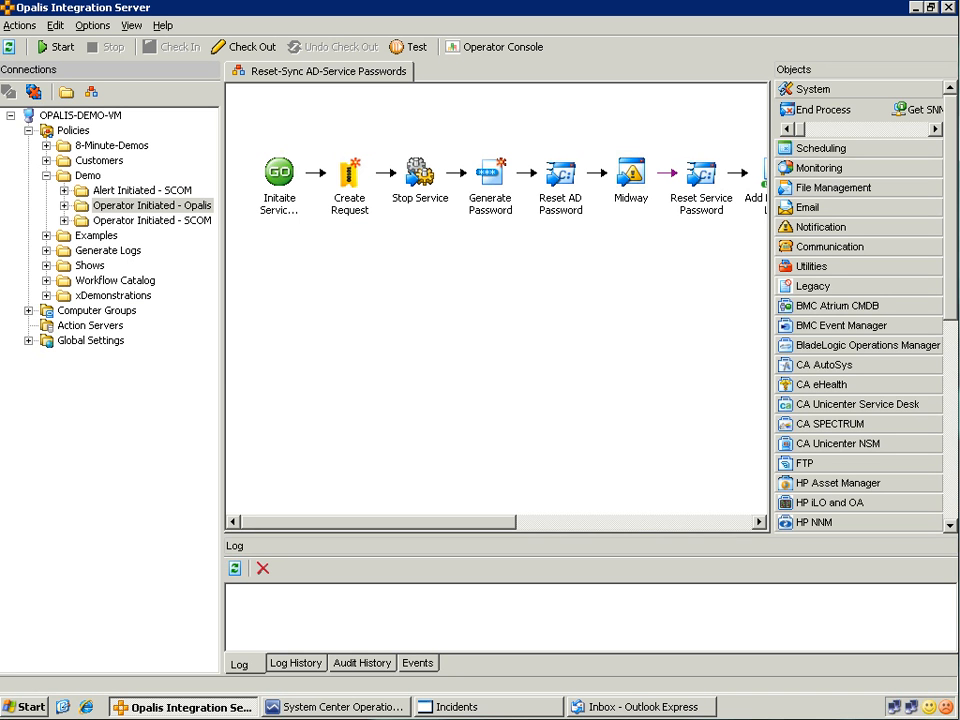
left_click(152, 220)
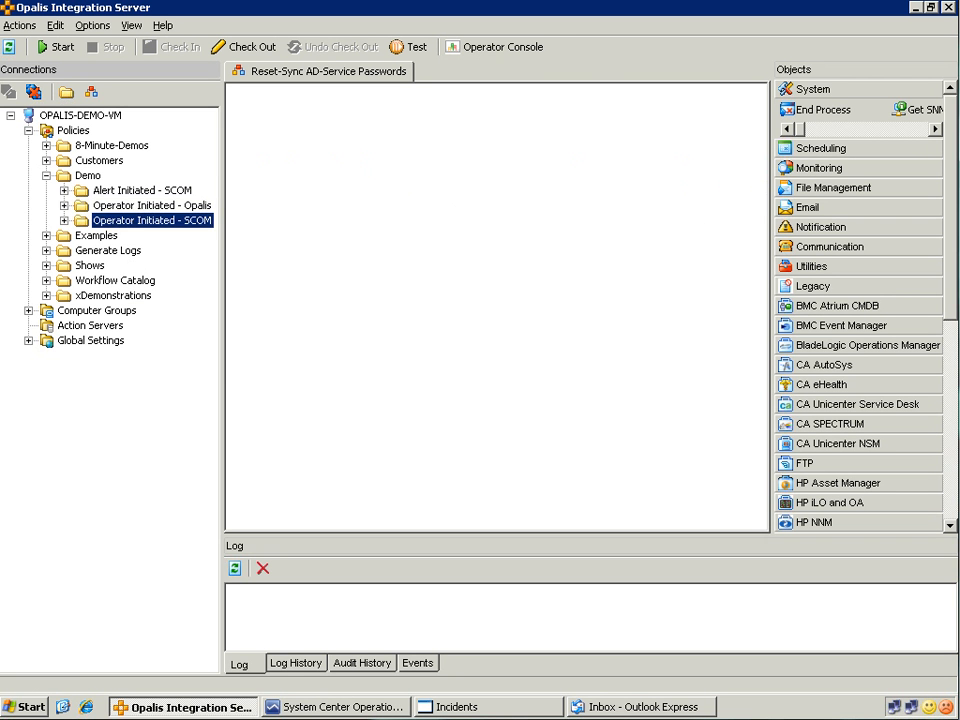
double_click(279, 173)
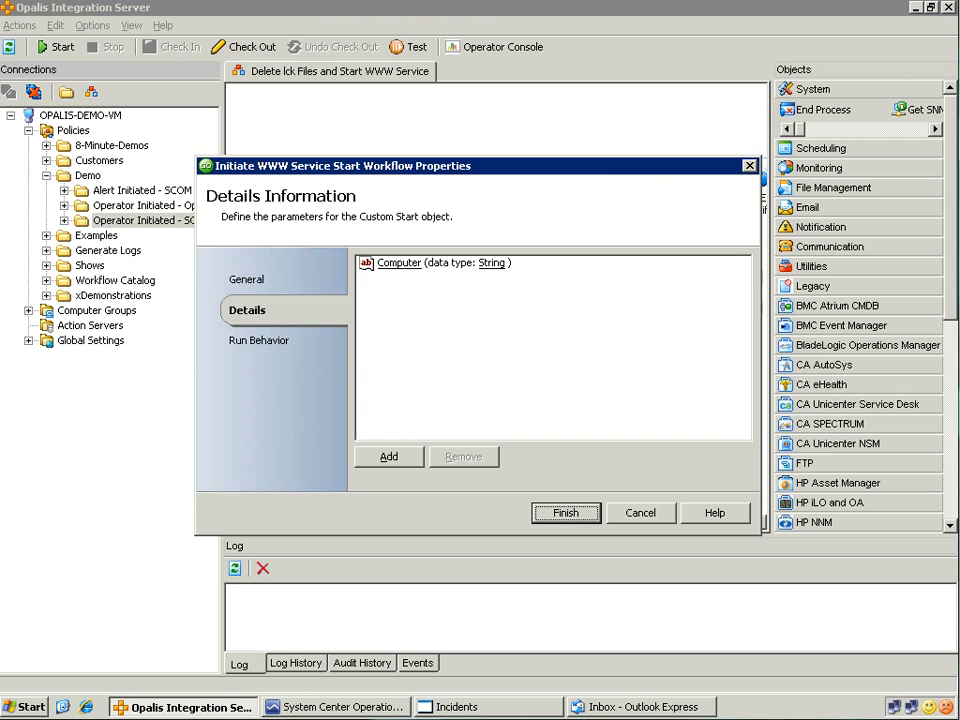
left_click(640, 512)
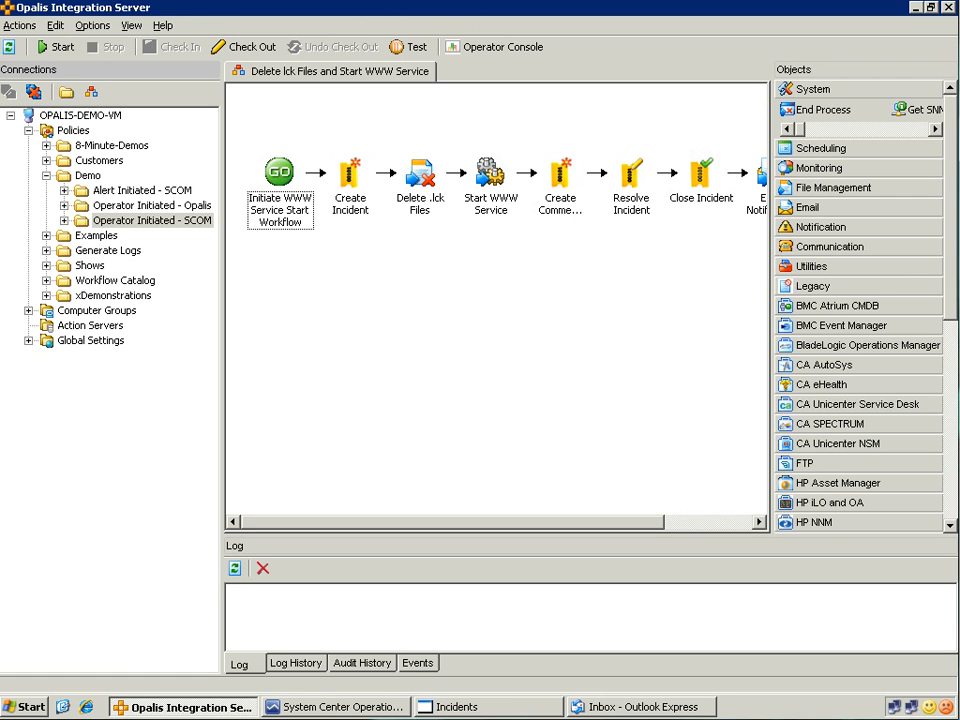
left_click(420, 174)
left_click(490, 174)
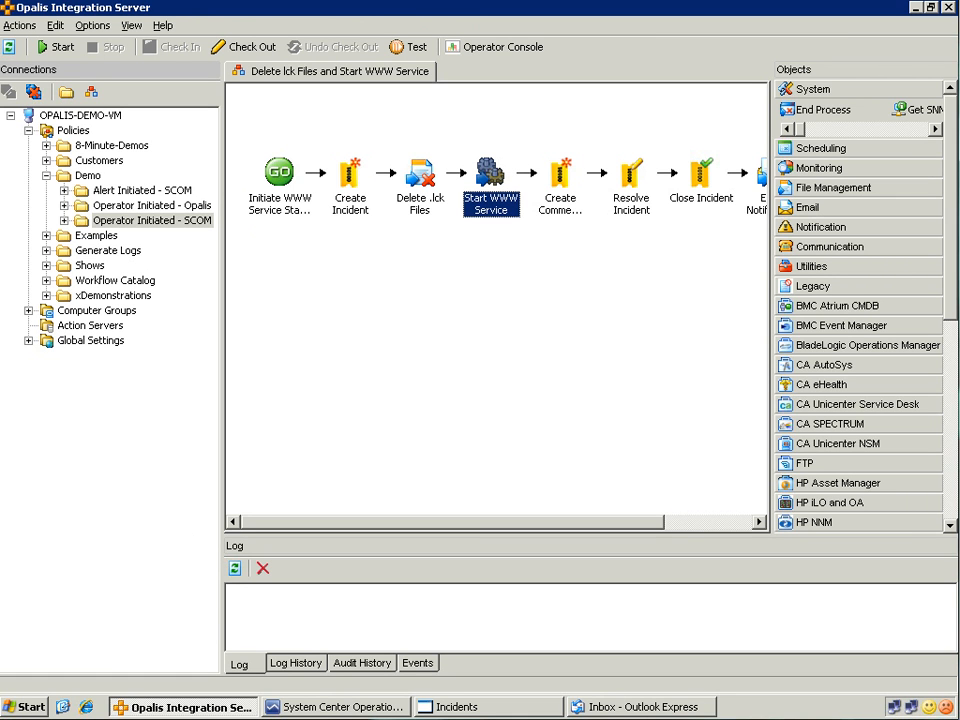
scroll(495, 300, "right", 3)
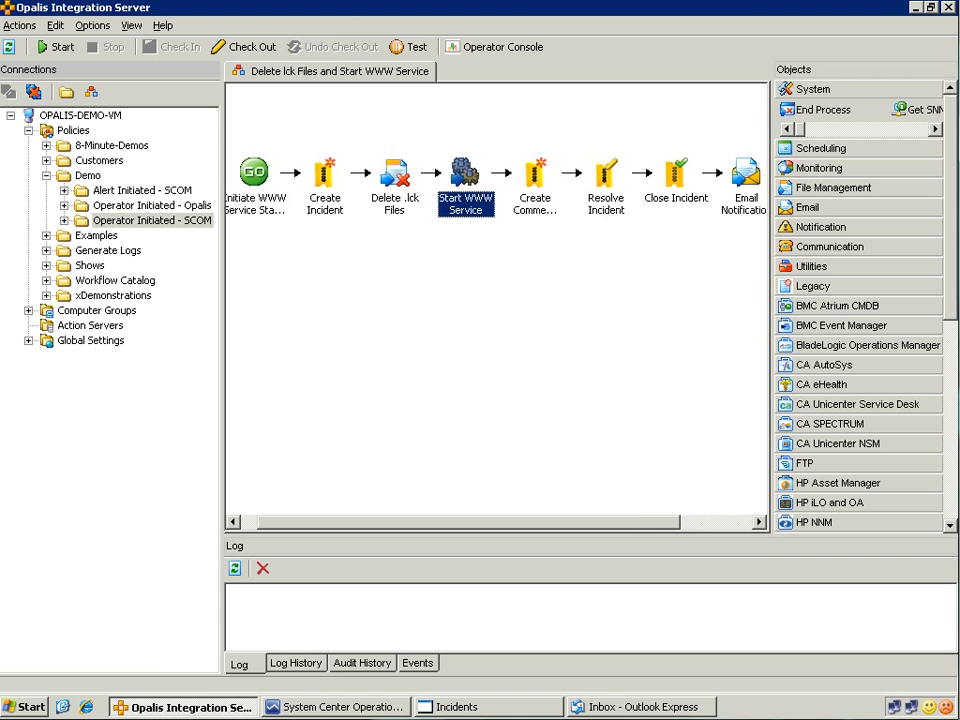
scroll(495, 300, "left", 3)
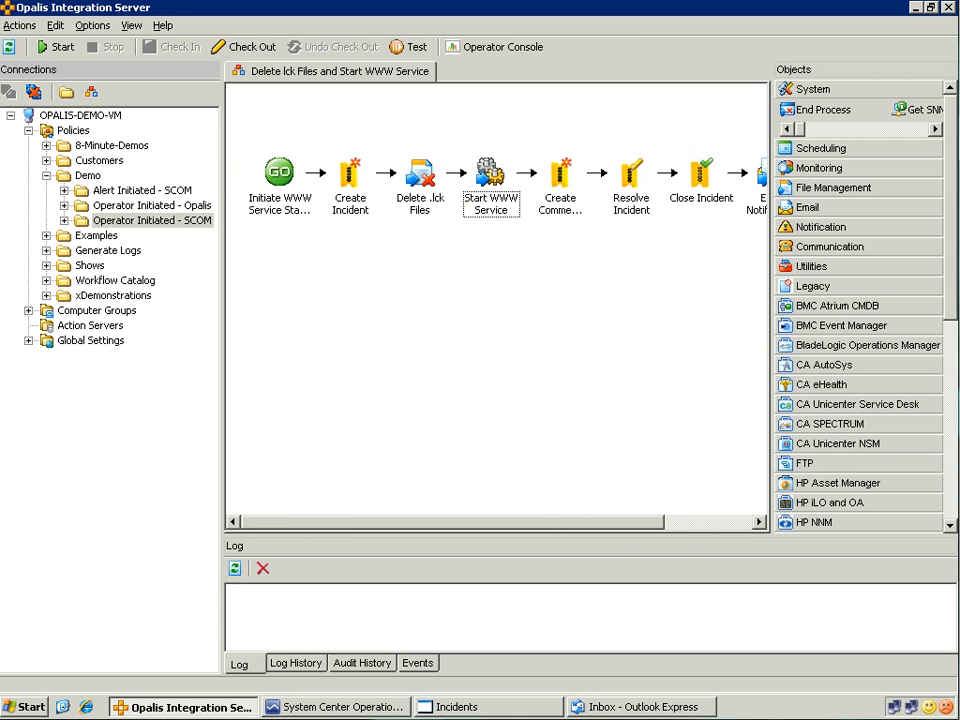
- Switch to the locked Windows Server 2003 machine and unlock it by entering the administrator account password
key("alt+Tab")
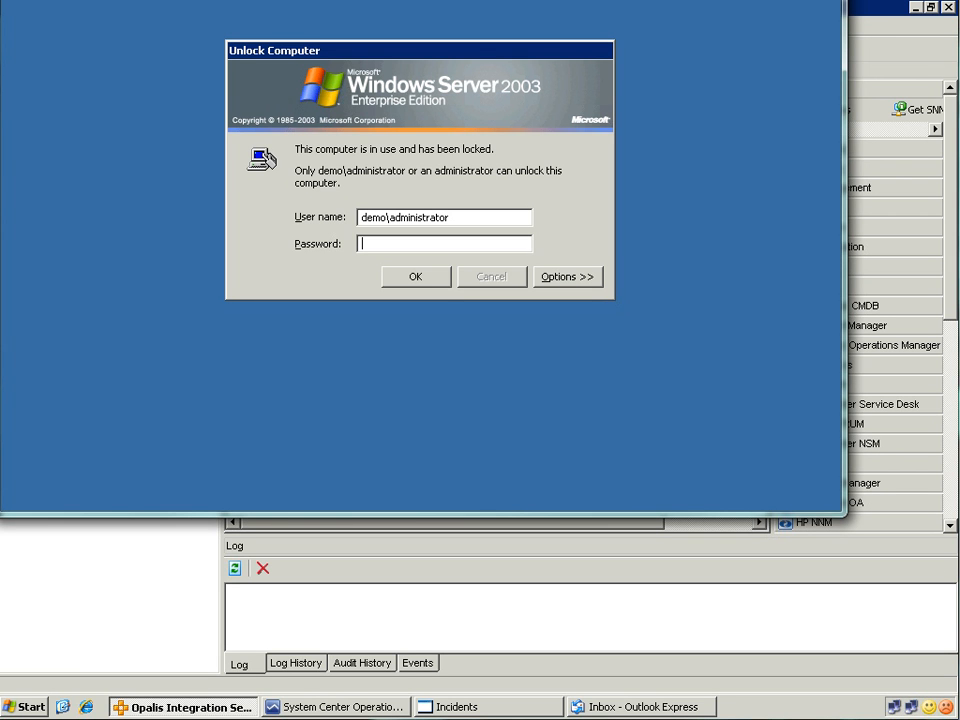
type("●●●●●●")
key("Return")
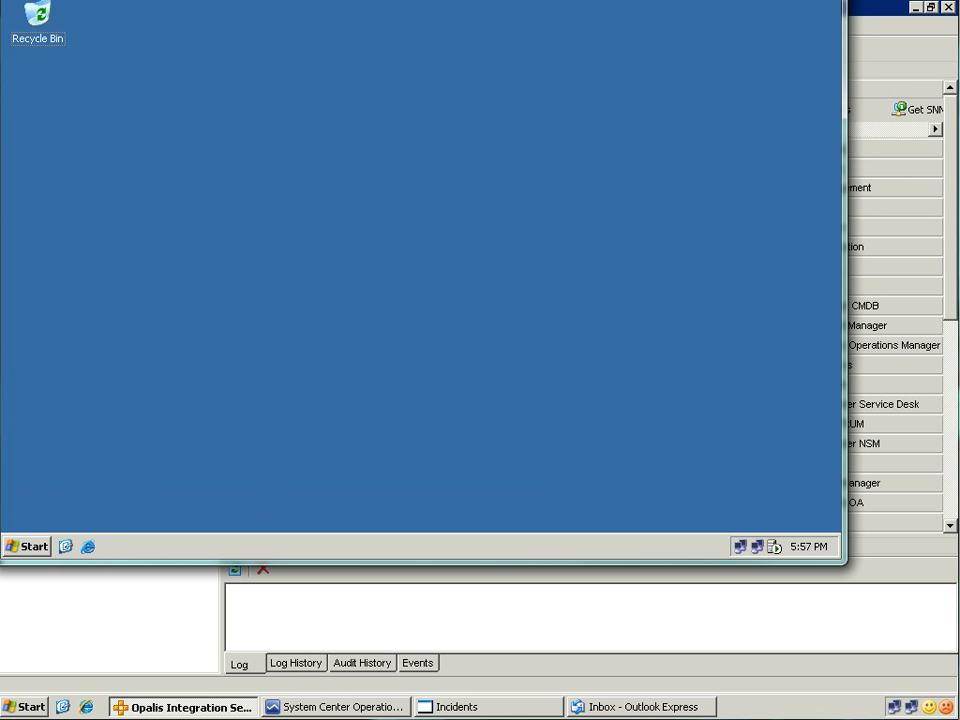
- Run services.msc on the unlocked server to open its Services console
key("super")
key("Up")
key("Up")
key("Return")
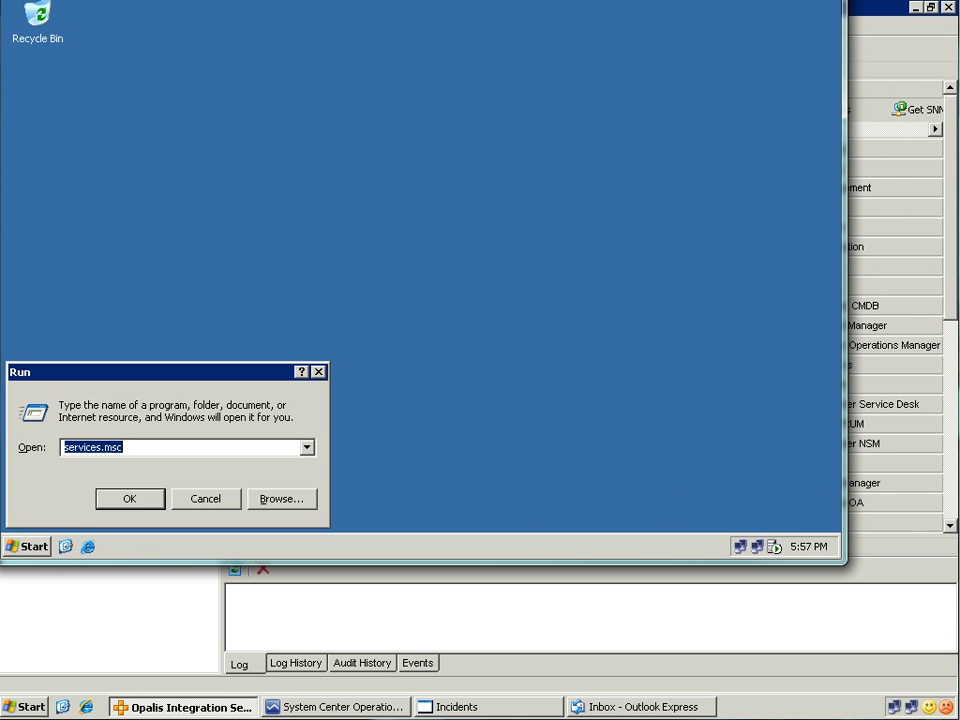
key("Return")
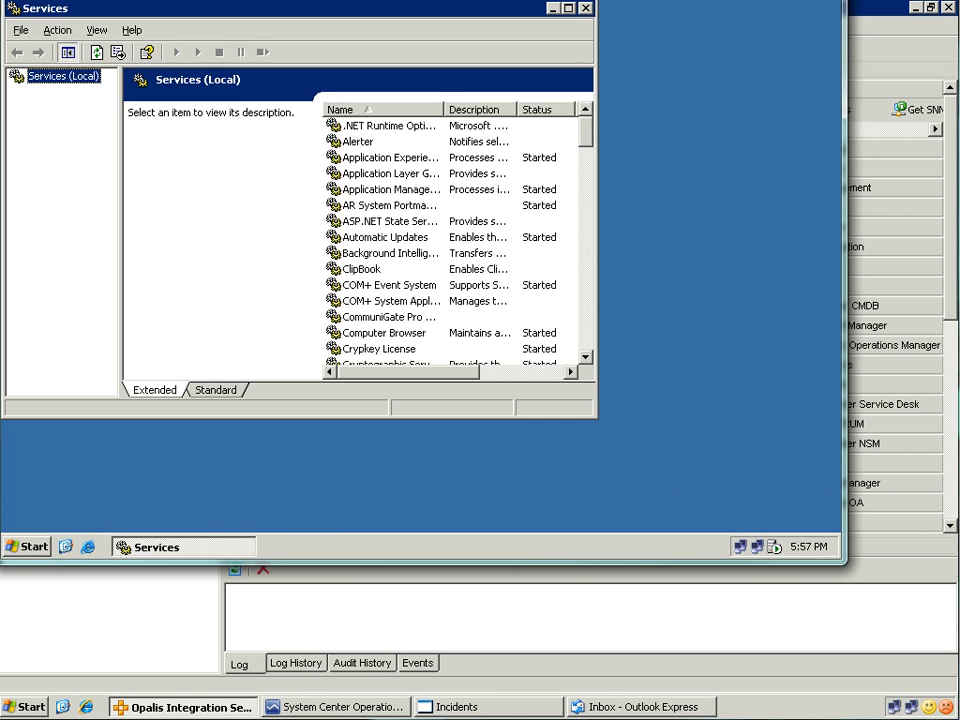
- Show the services in Standard view and stop the World Wide Web service at the end of the list
left_click(216, 390)
left_click(200, 236)
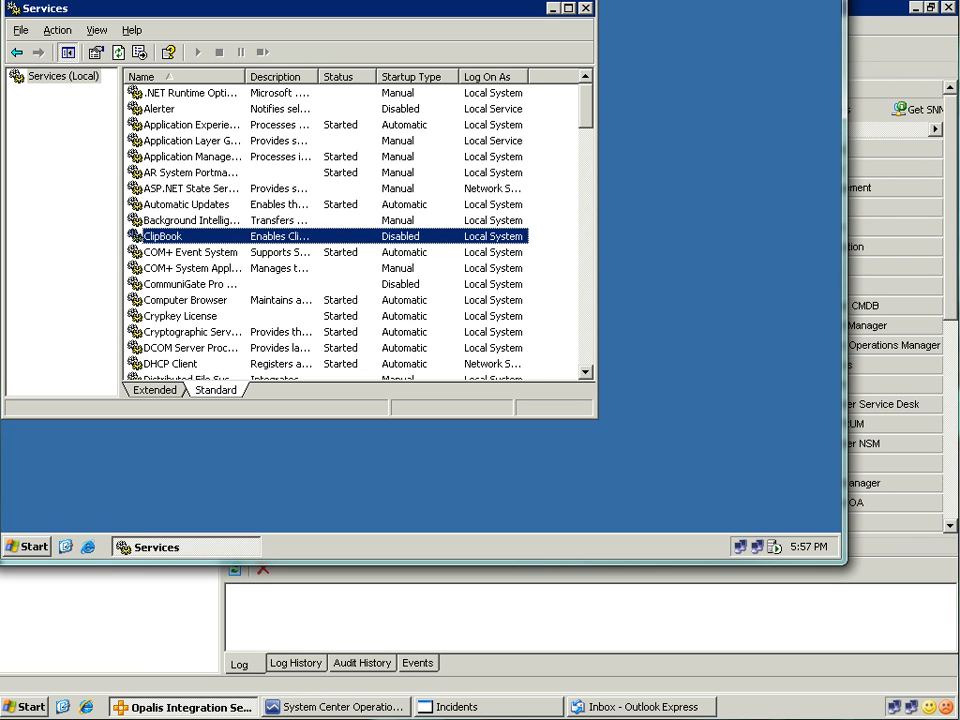
key("End")
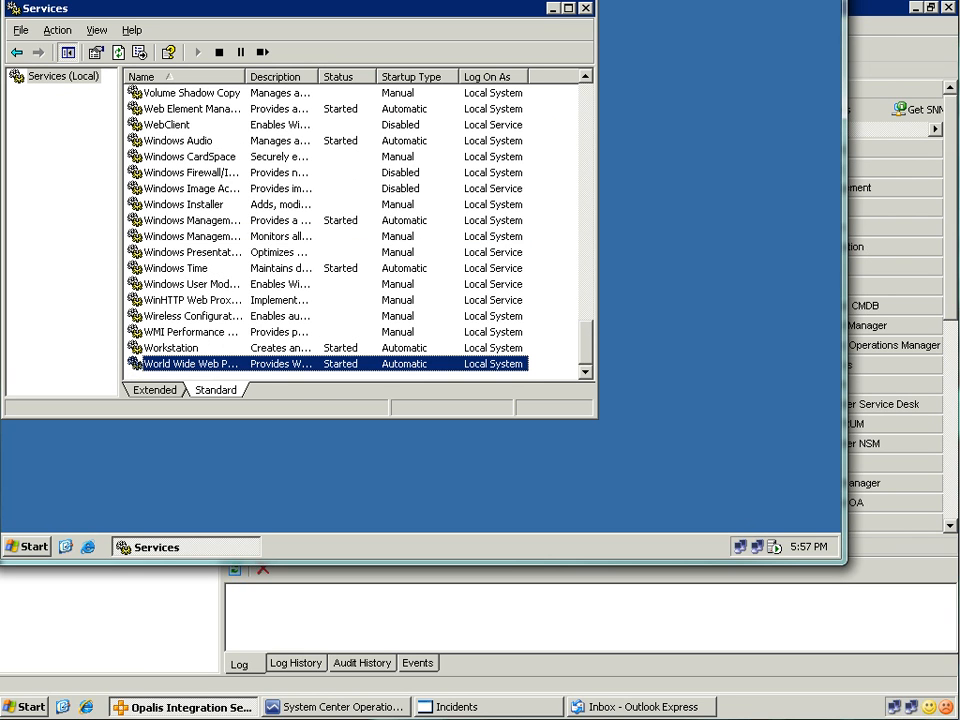
left_click(219, 52)
- Check the server's full computer name and domain in System Properties, leaving its settings unchanged
left_click(29, 547)
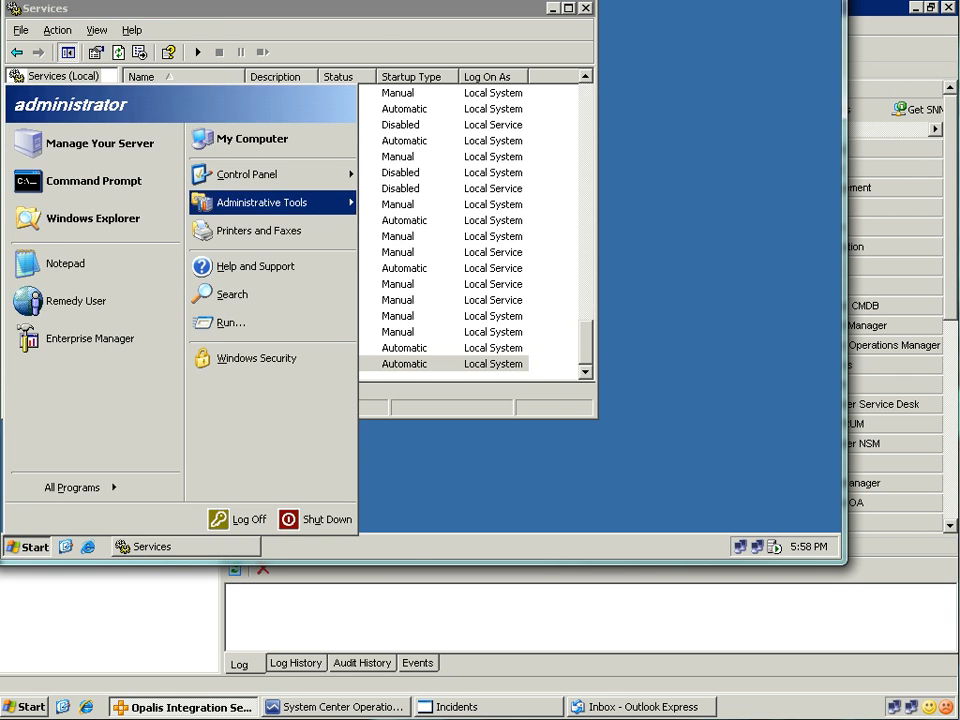
left_click(252, 139)
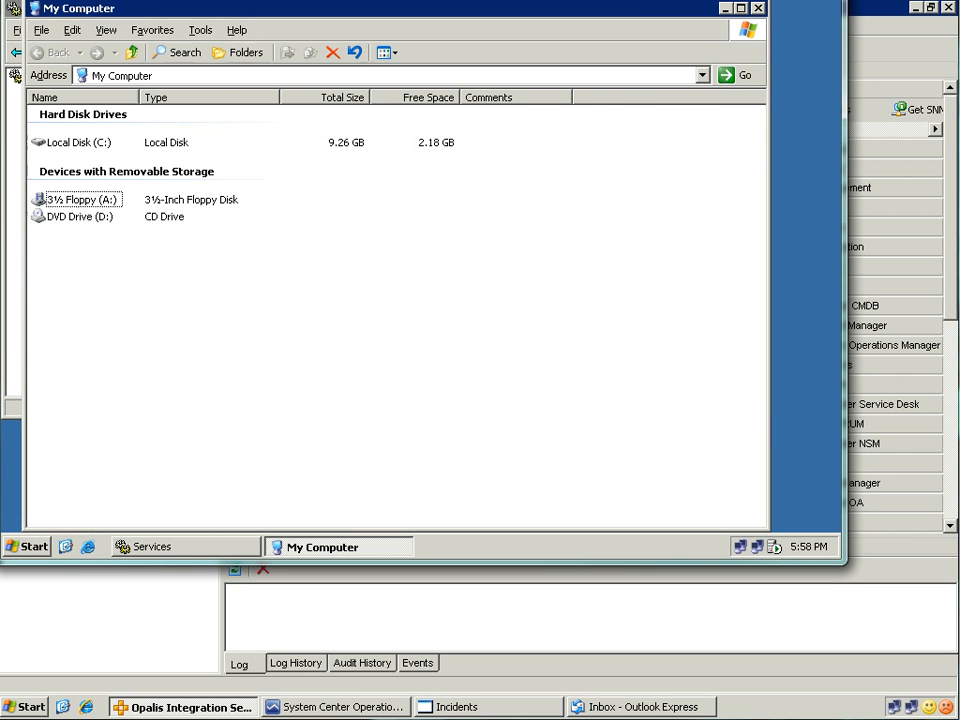
key("alt+F4")
left_click(29, 547)
right_click(252, 139)
key("Escape")
left_click(214, 70)
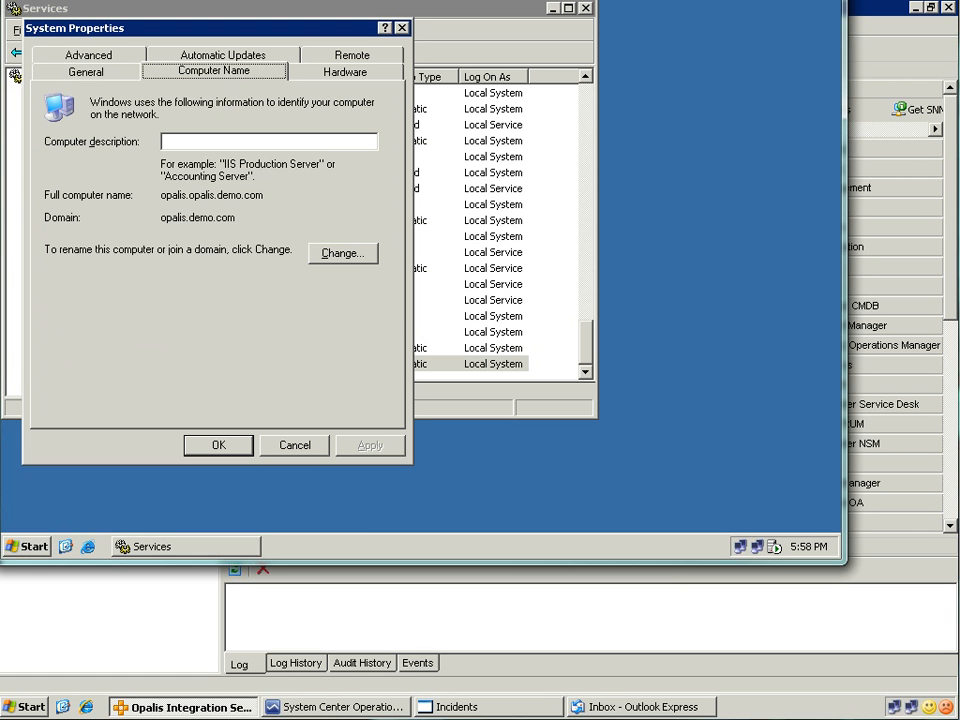
mouse_move(164, 217)
left_mouse_down()
mouse_move(200, 217)
mouse_move(161, 196)
left_mouse_up()
left_click(294, 445)
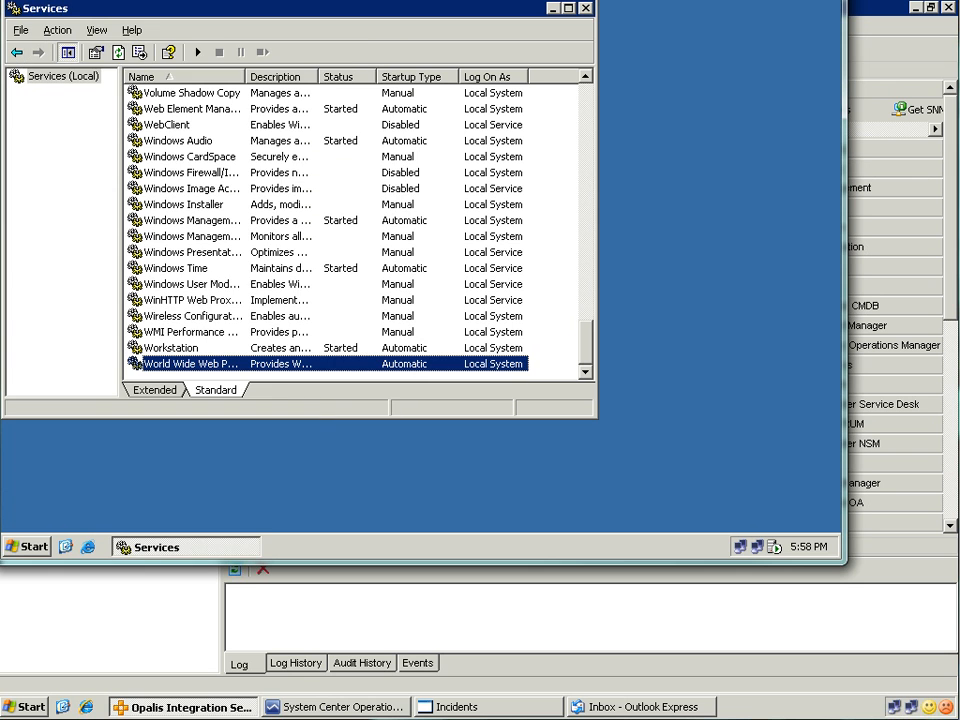
- Switch to System Center Operations Manager, list the Windows Computers, and ping opalis.opalis.demo.com
left_click(335, 707)
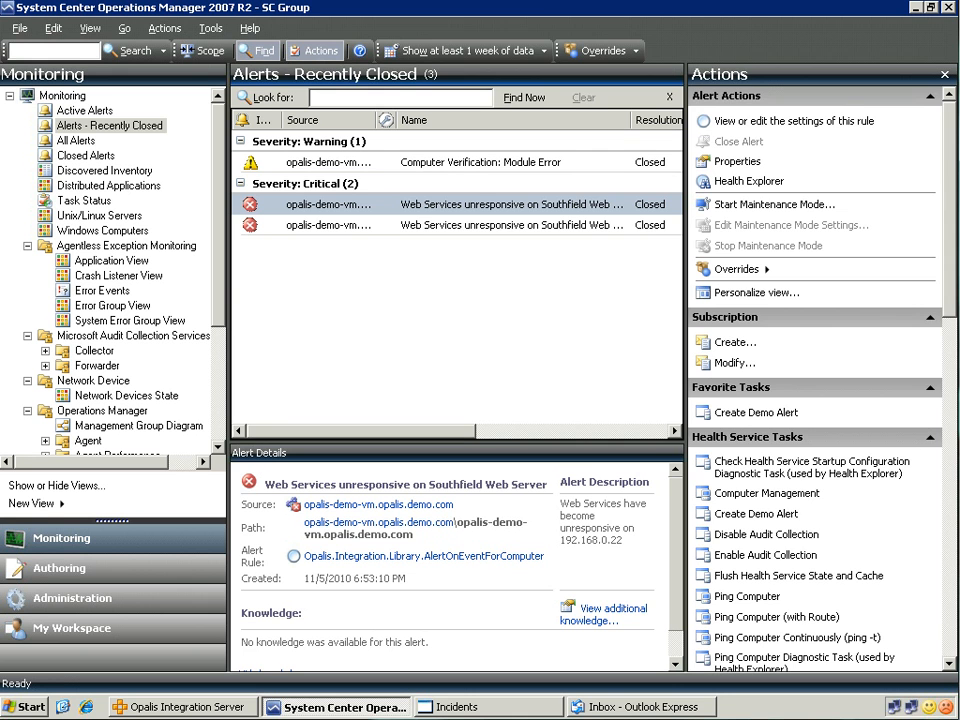
left_click(103, 231)
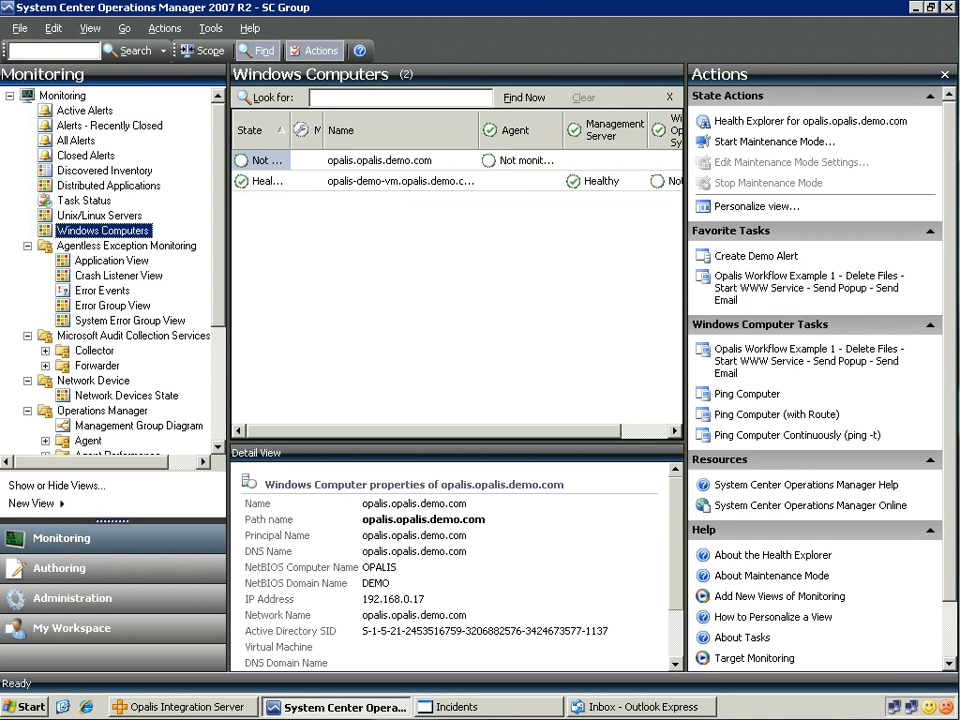
left_click(400, 160)
right_click(360, 161)
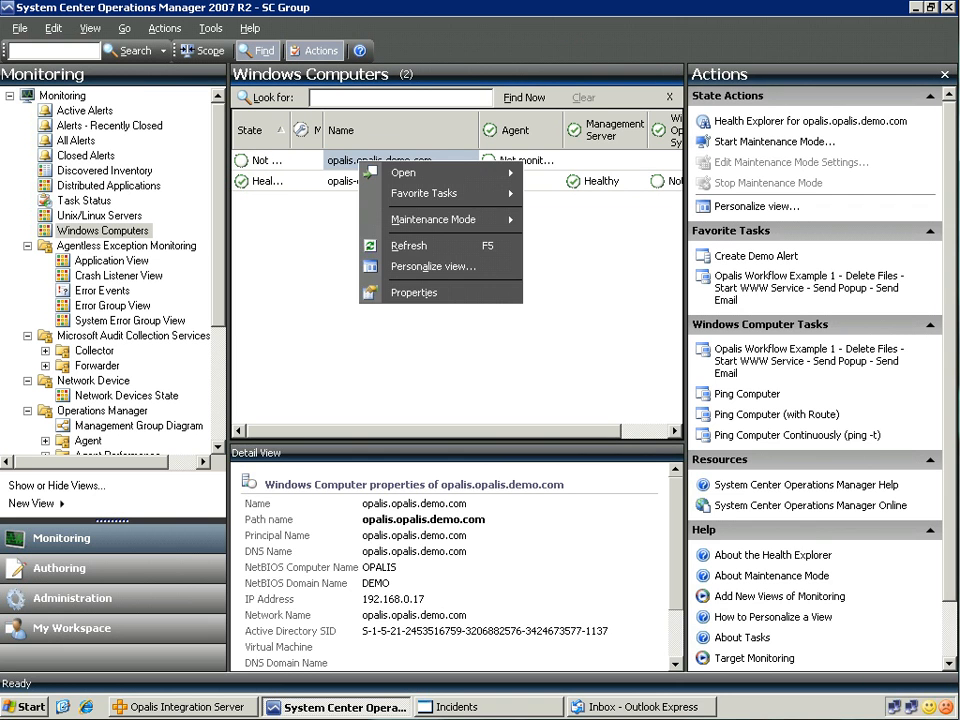
key("Escape")
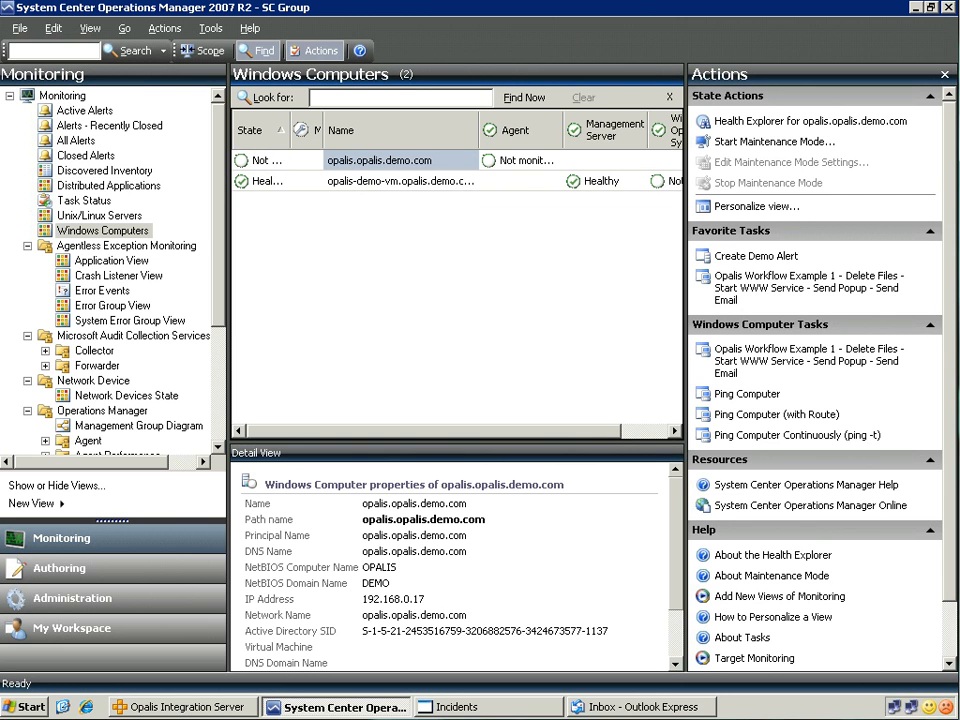
left_click(747, 394)
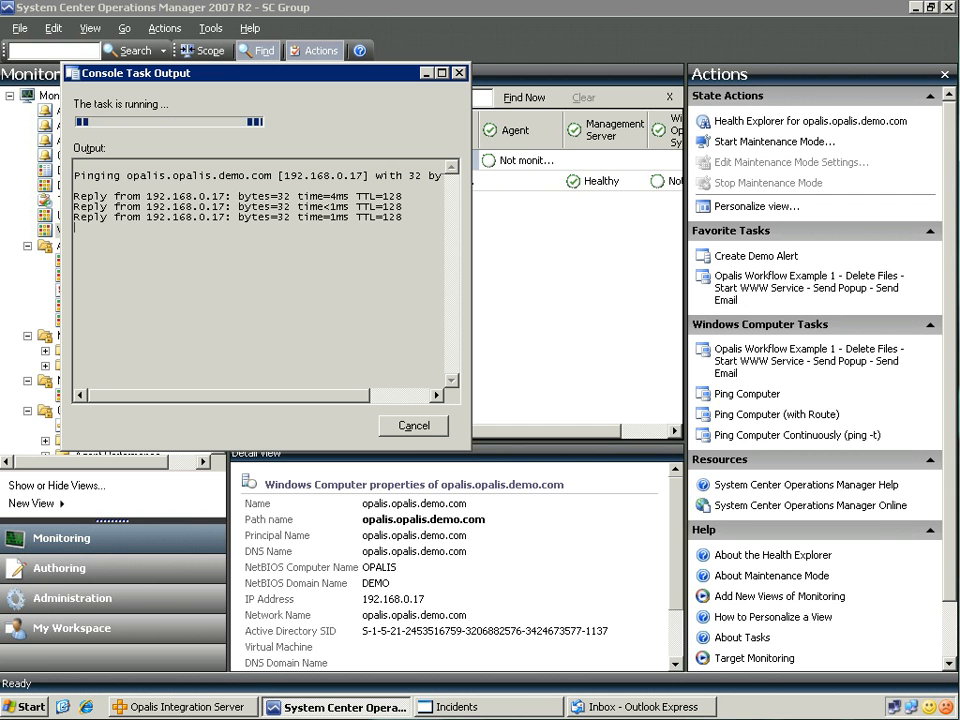
key("Escape")
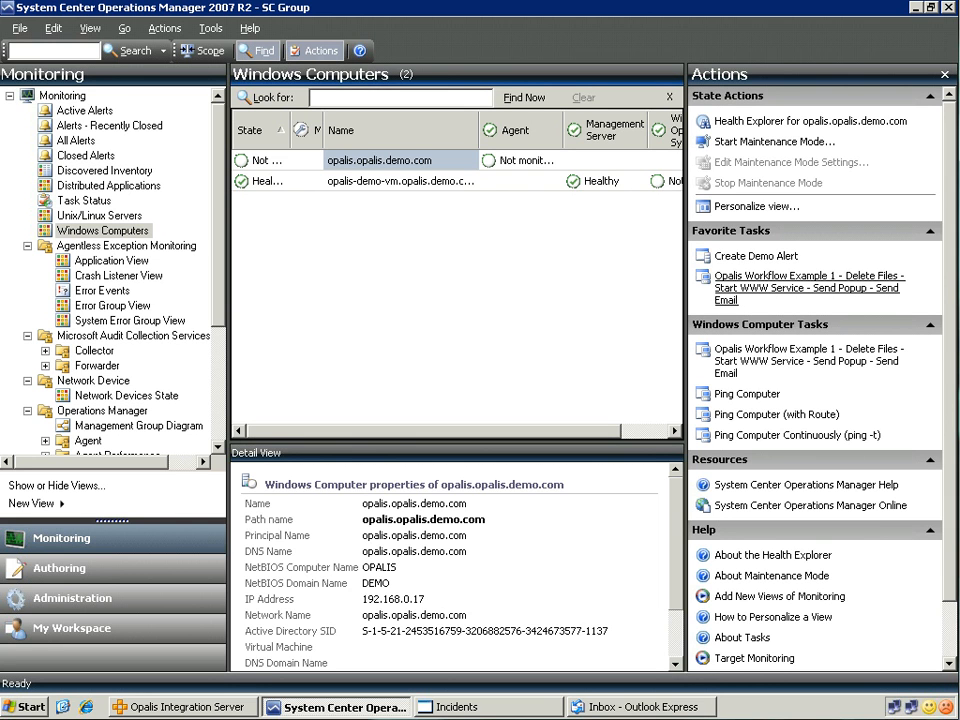
- Run the favorite task Opalis Workflow Example 1 - Delete Files - Start WWW Service - Send Popup - Send Email on opalis.opalis.demo.com
right_click(370, 160)
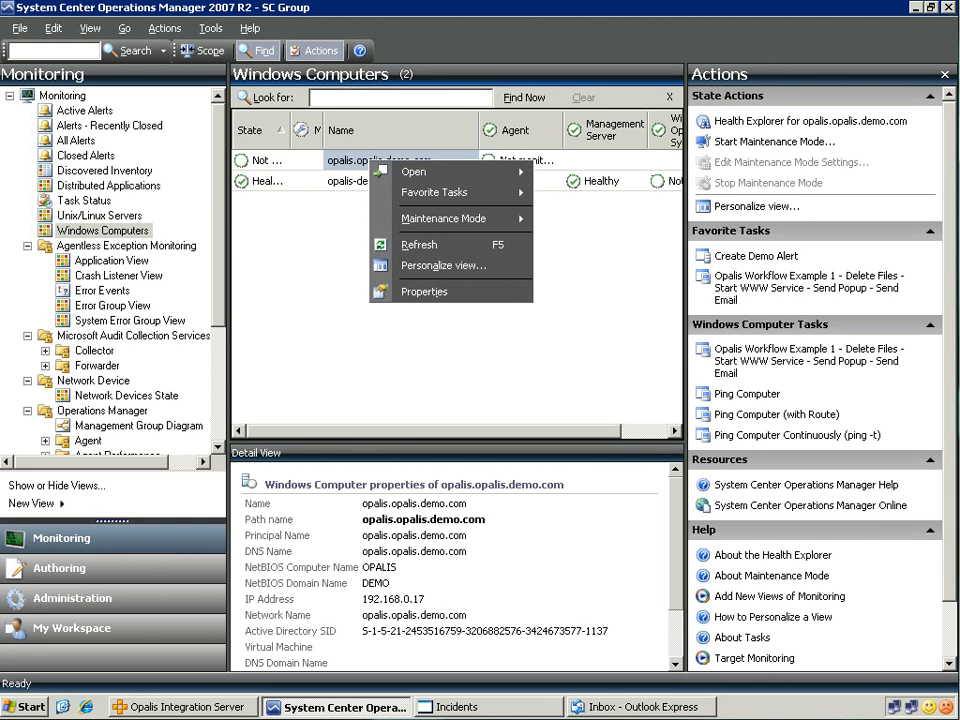
mouse_move(450, 192)
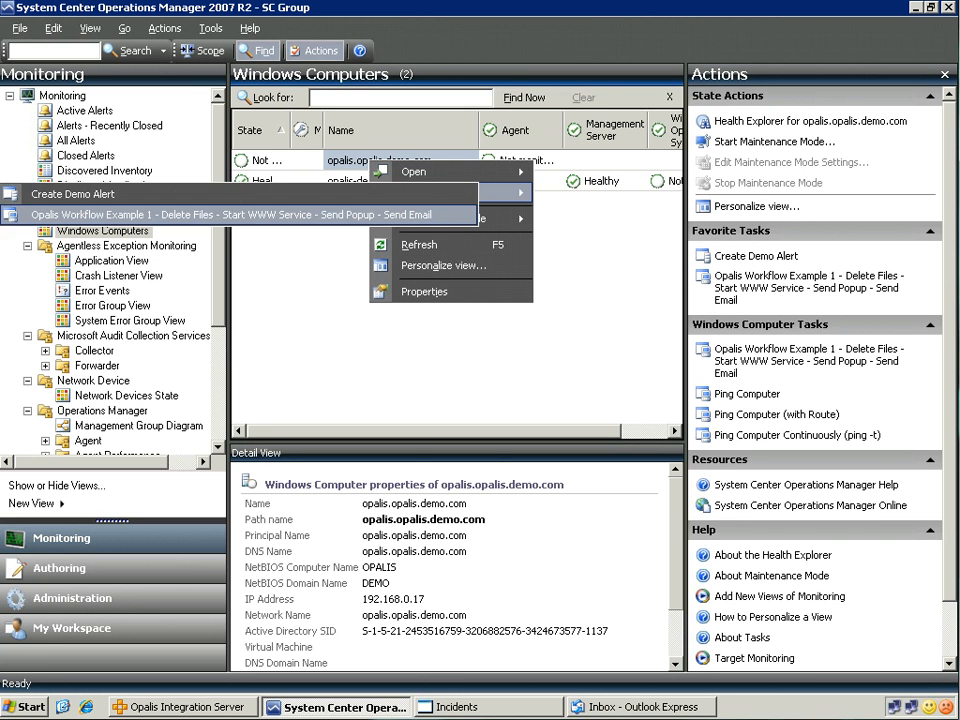
left_click(400, 215)
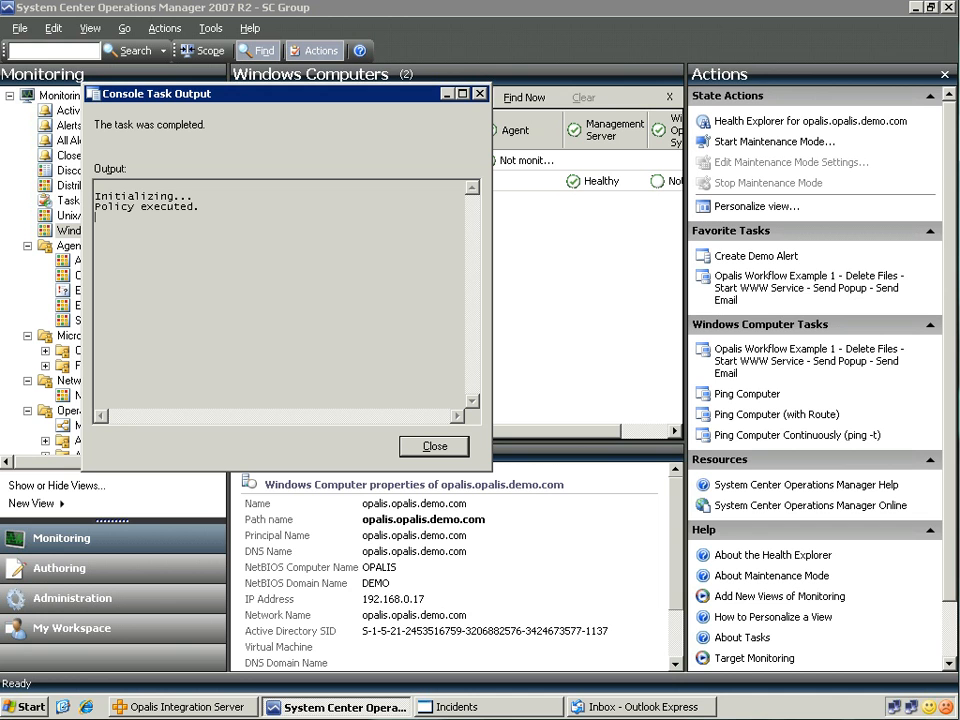
- Watch the workflow run in Opalis Integration Server, then return to Operations Manager and dismiss the Messenger popup and task output
left_click(184, 707)
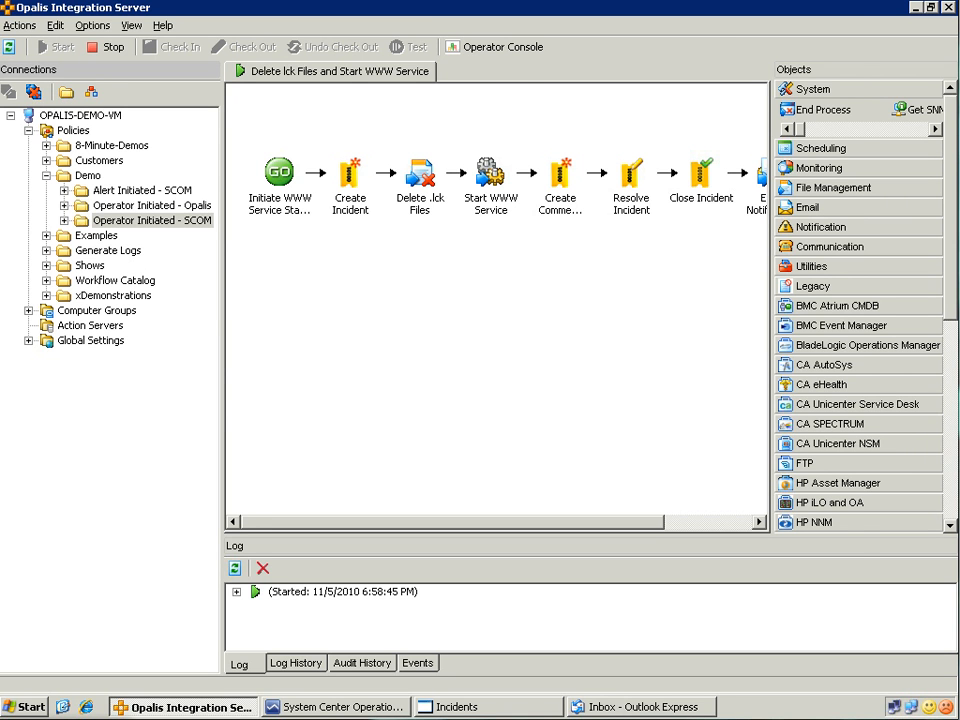
key("alt+Tab")
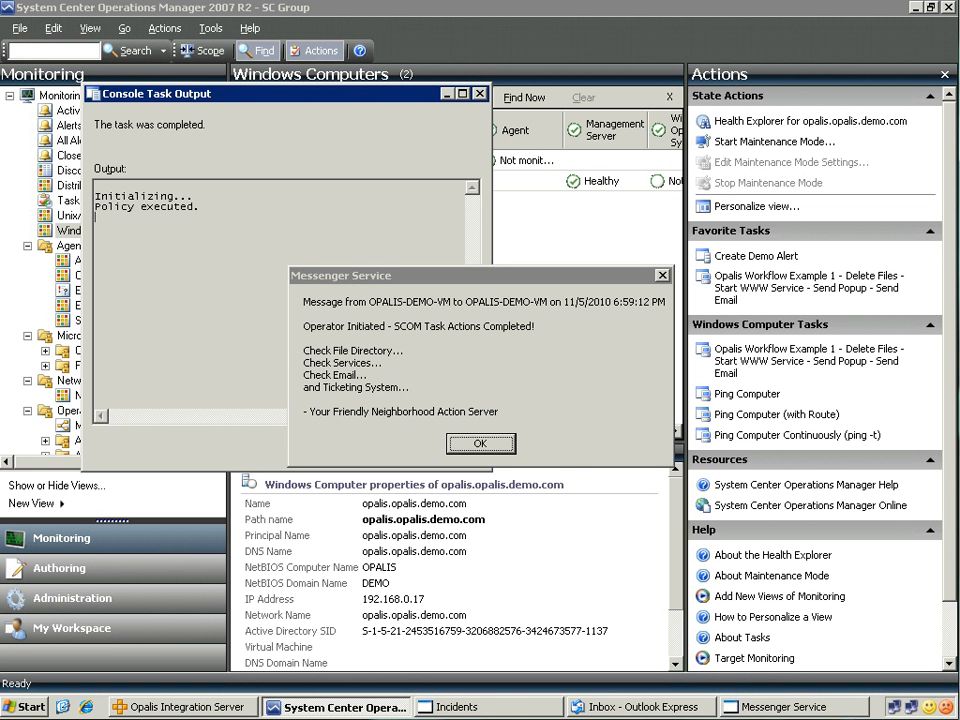
key("Return")
key("Return")
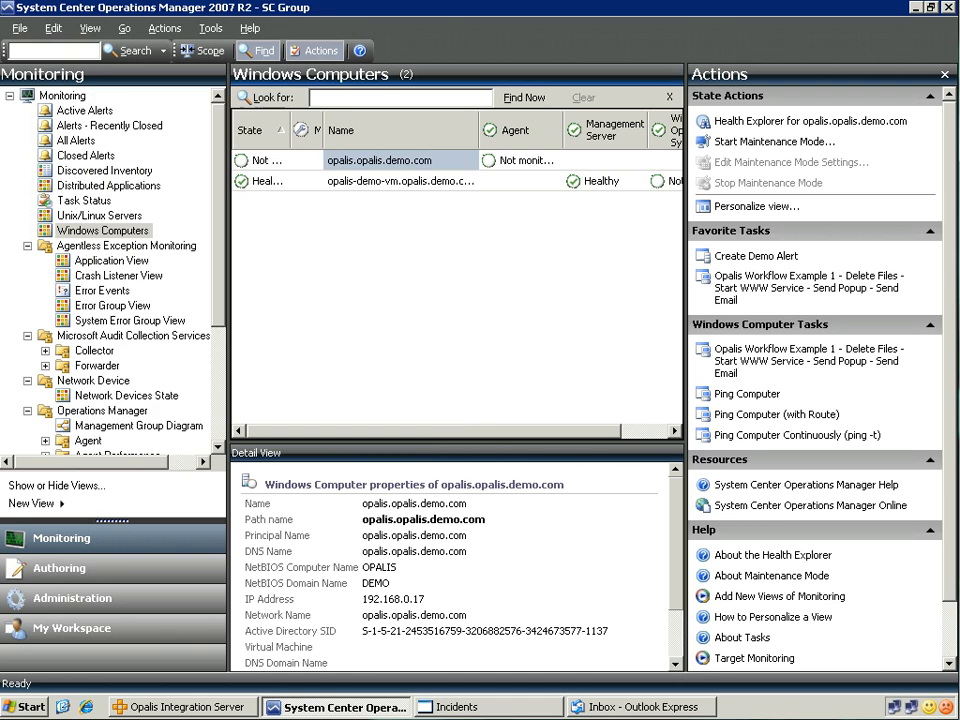
- Switch to Outlook Express, fetch new mail, and read the Operator Initiated - SCOM notification and its listed actions
key("alt+Tab")
key("ctrl+m")
left_click(522, 172)
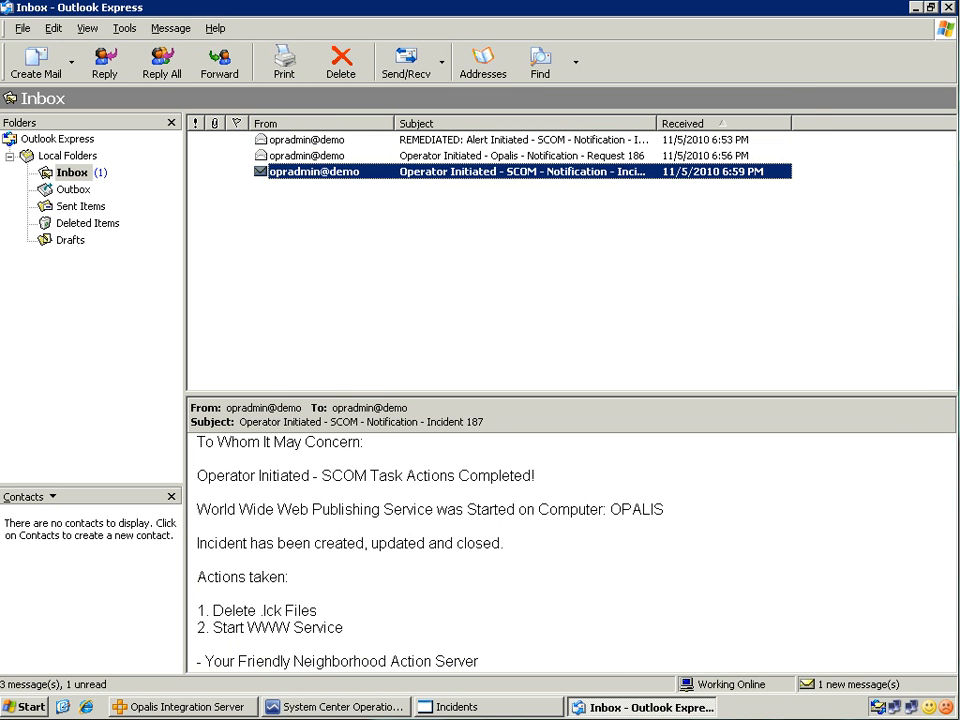
left_click_drag(346, 629, 200, 595)
left_click(200, 560)
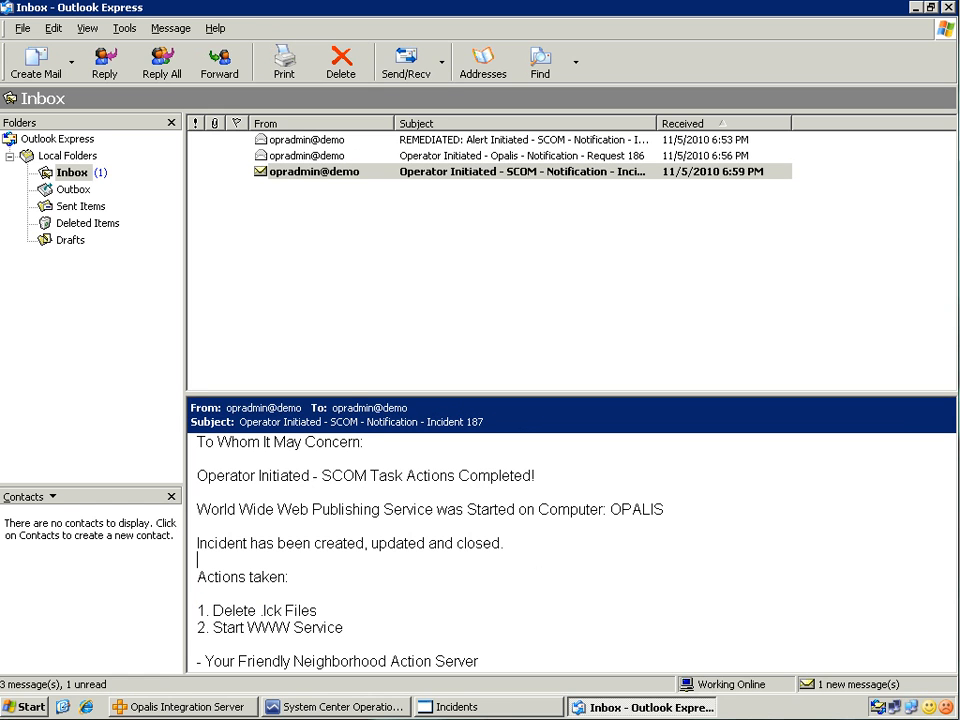
- In the Incidents database, refresh Closed Incidents and review the details of the newest SCOM Initiated Alert Notification incident for OPALIS
key("alt+Tab")
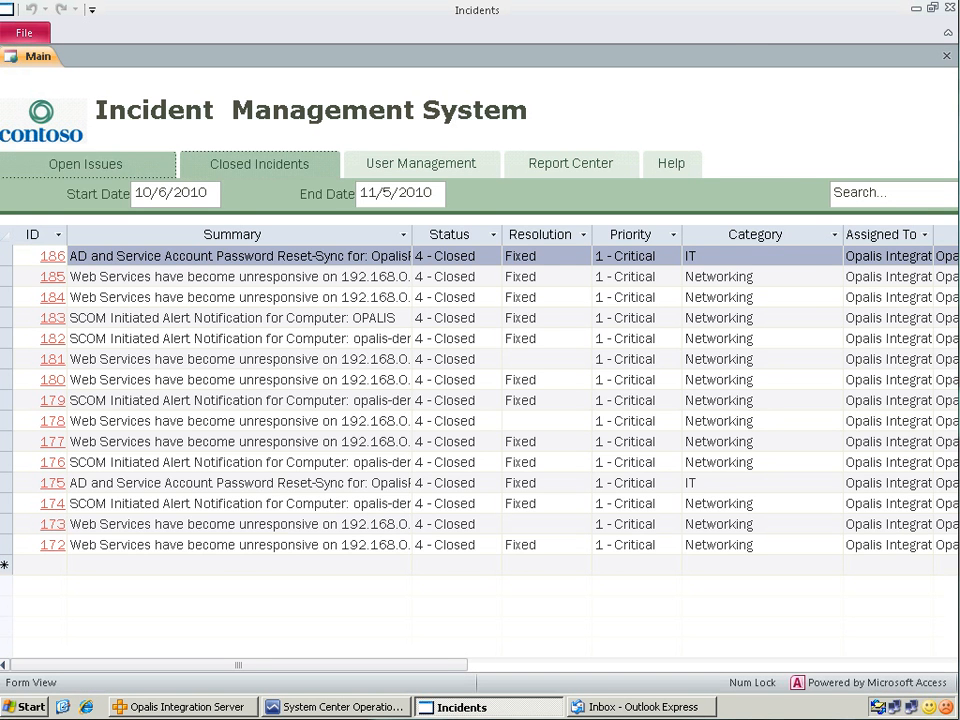
left_click(86, 163)
left_click(259, 163)
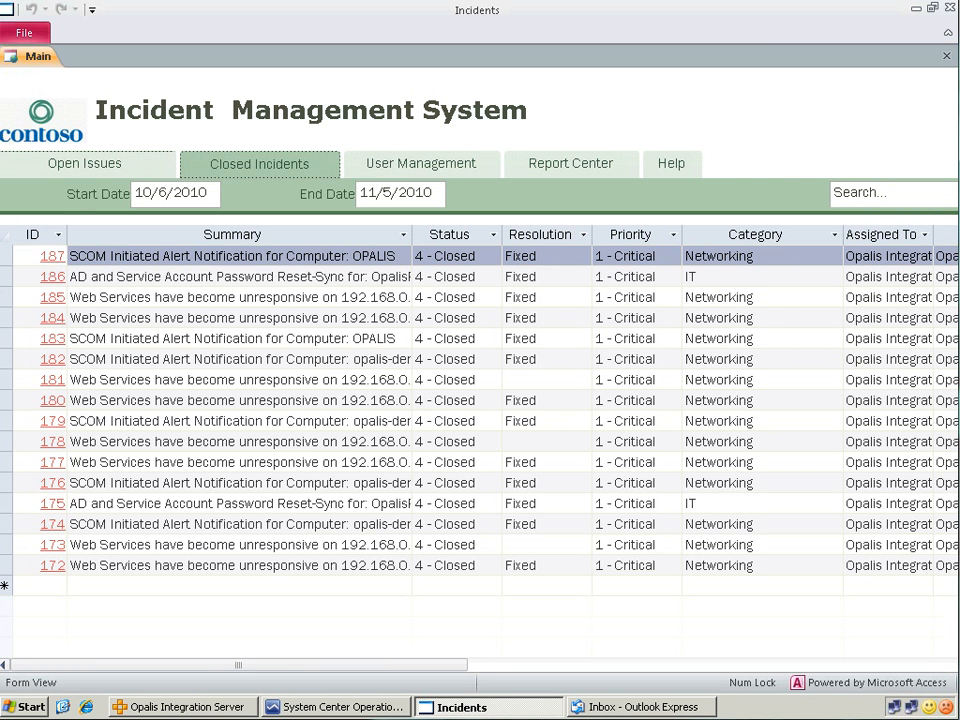
left_click(50, 256)
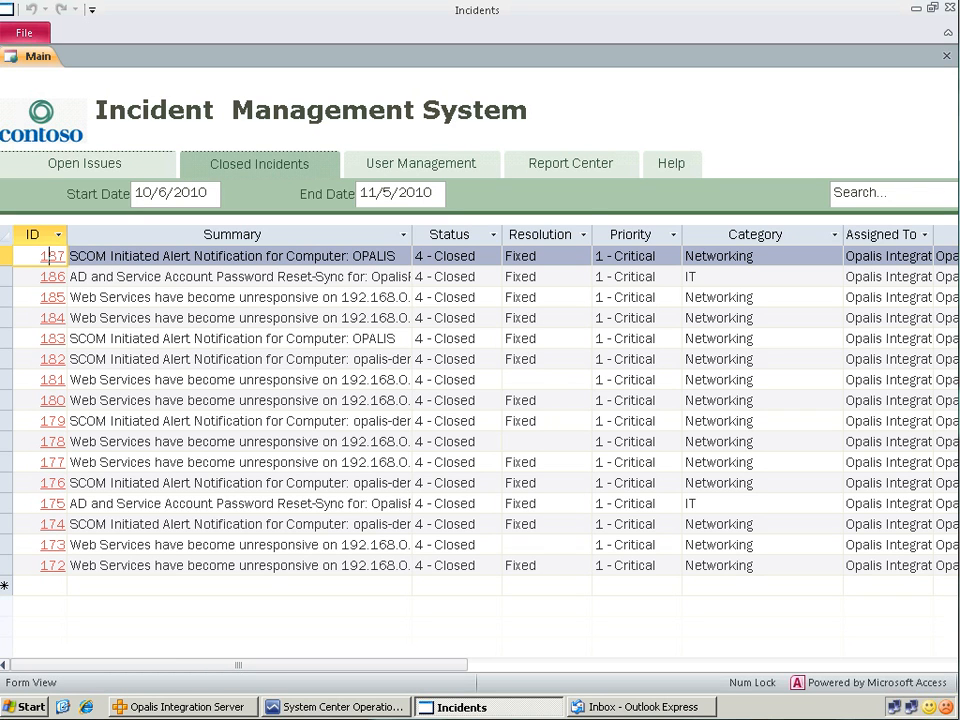
left_click(50, 256)
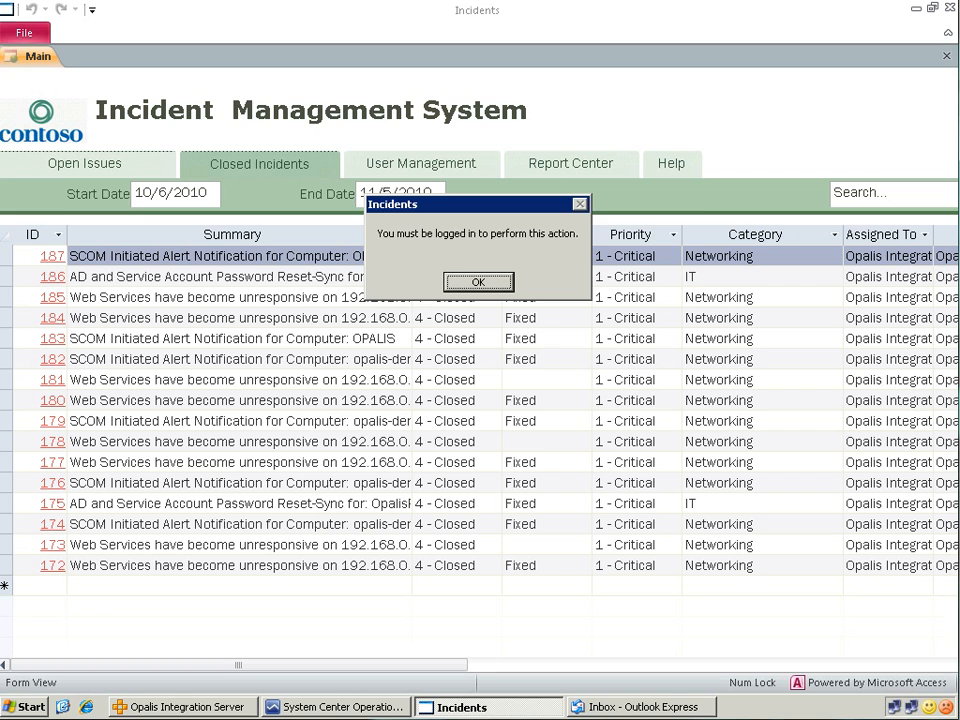
key("Return")
key("Escape")
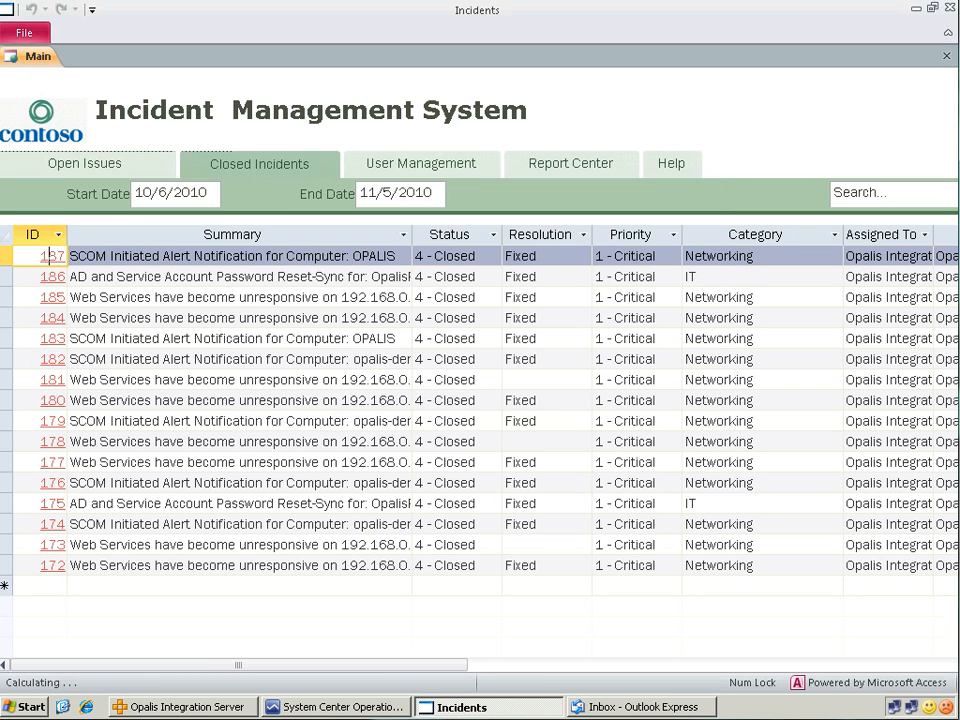
left_click(50, 256)
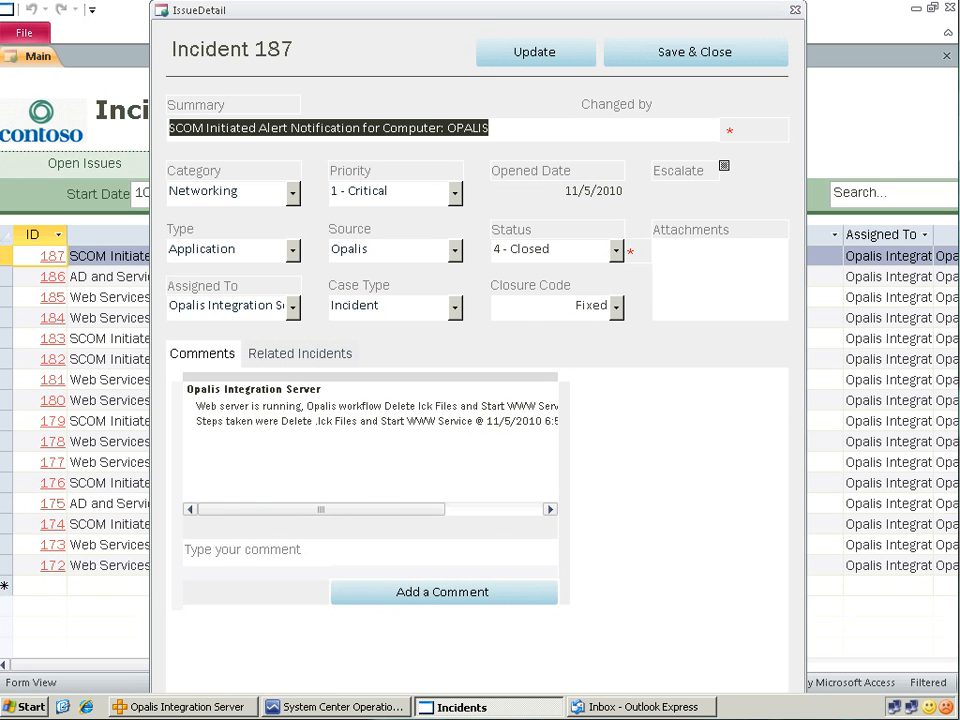
left_click(795, 10)
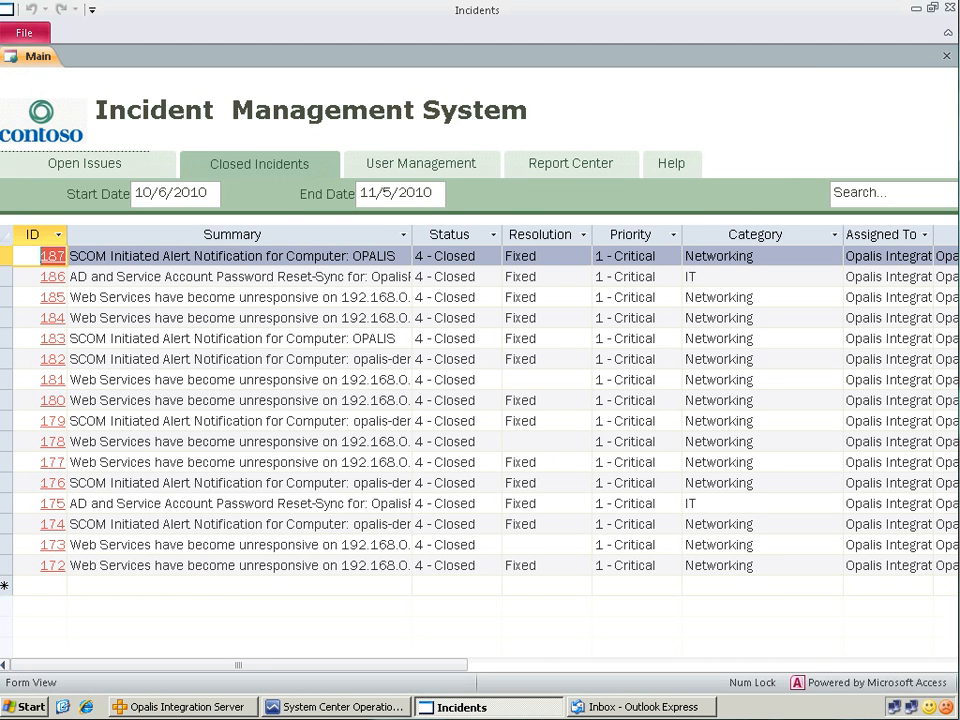
- In Operations Manager's Authoring tasks, search for WWW and open the properties of the non-inherited Opalis Workflow Example 1 task under Windows Computer
key("alt+Tab")
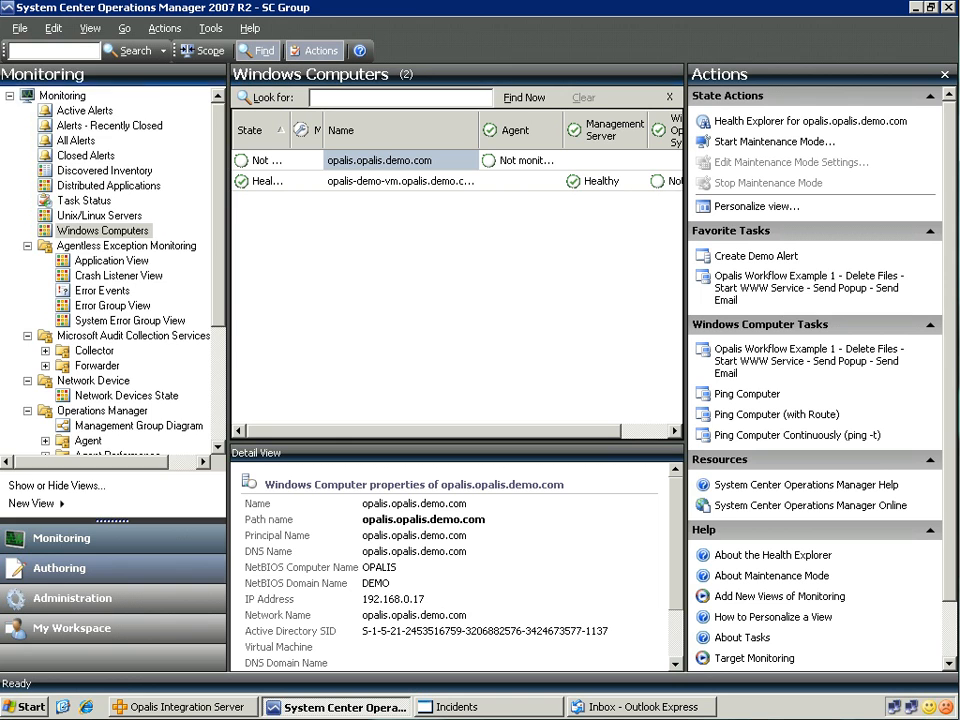
left_click(70, 576)
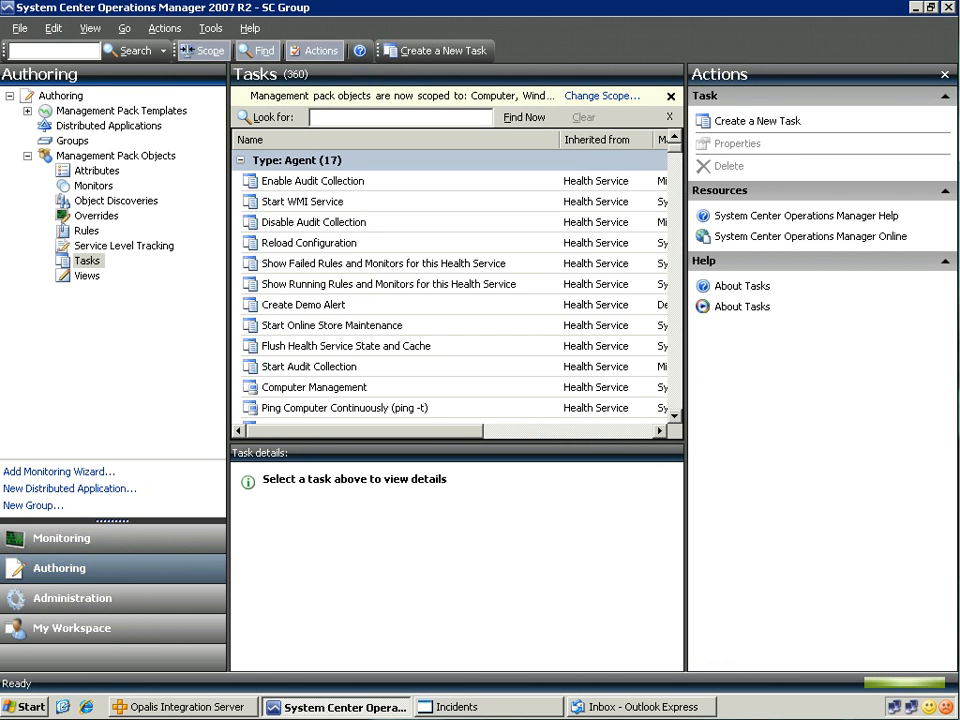
type("www")
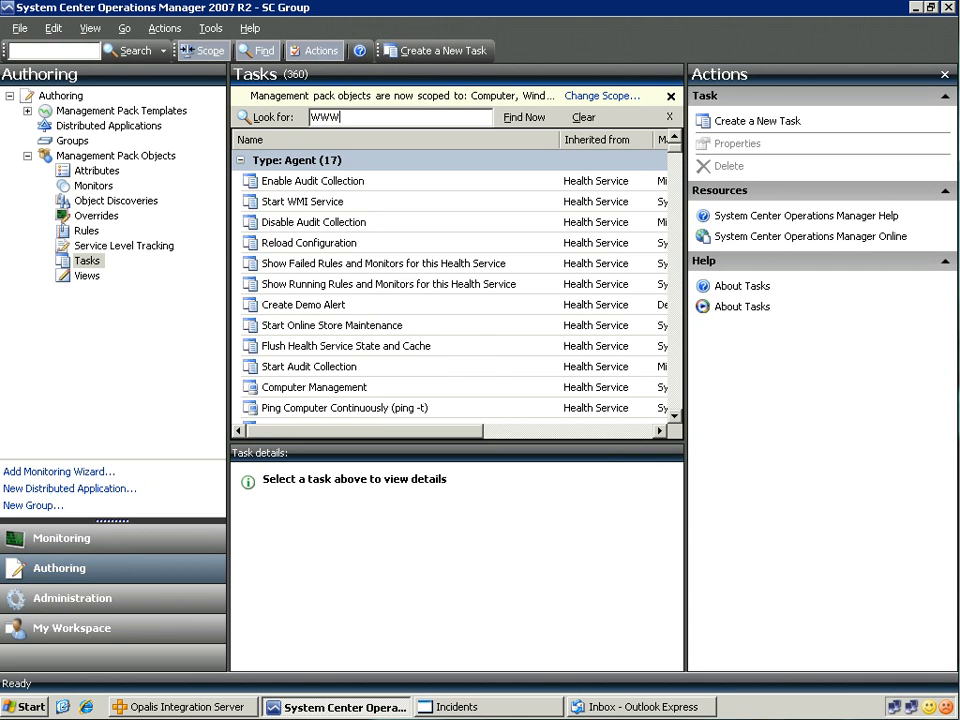
key("Return")
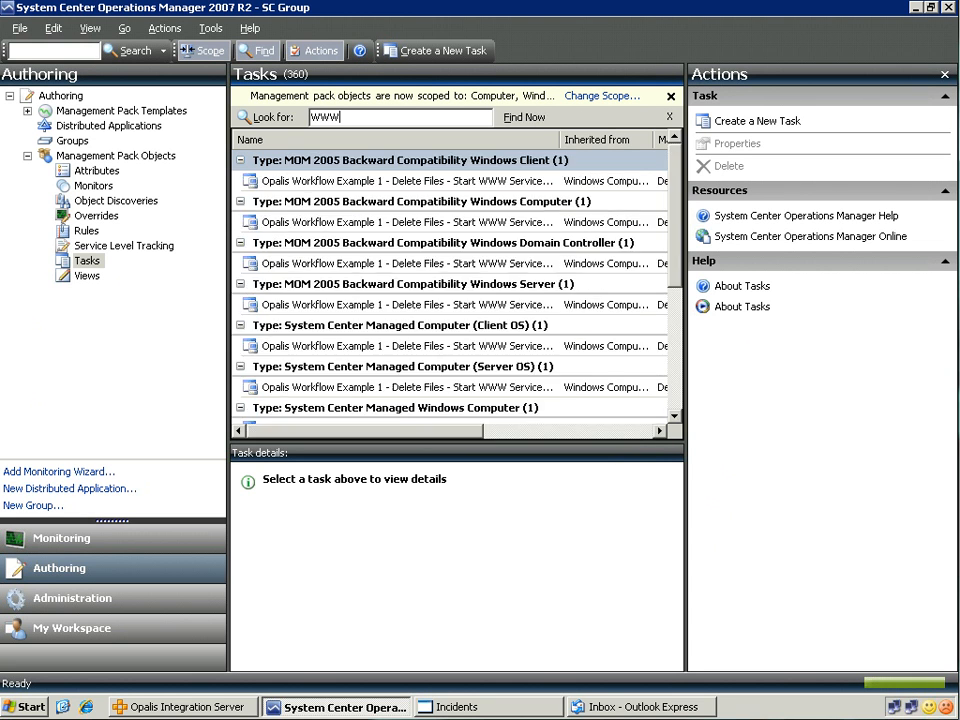
scroll(450, 280, "down", 4)
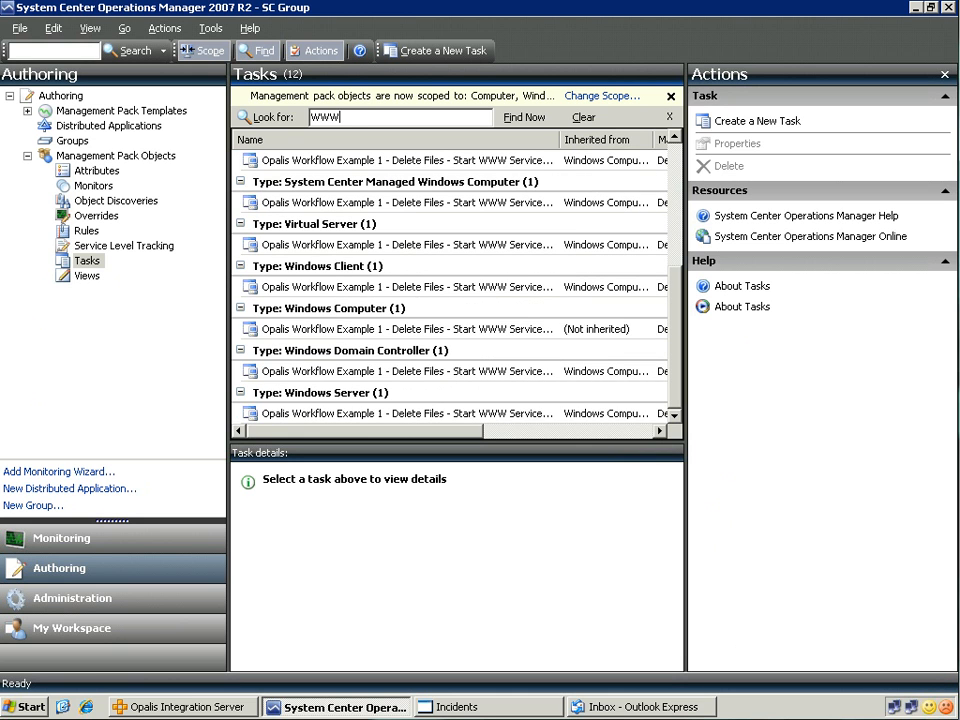
left_click(400, 328)
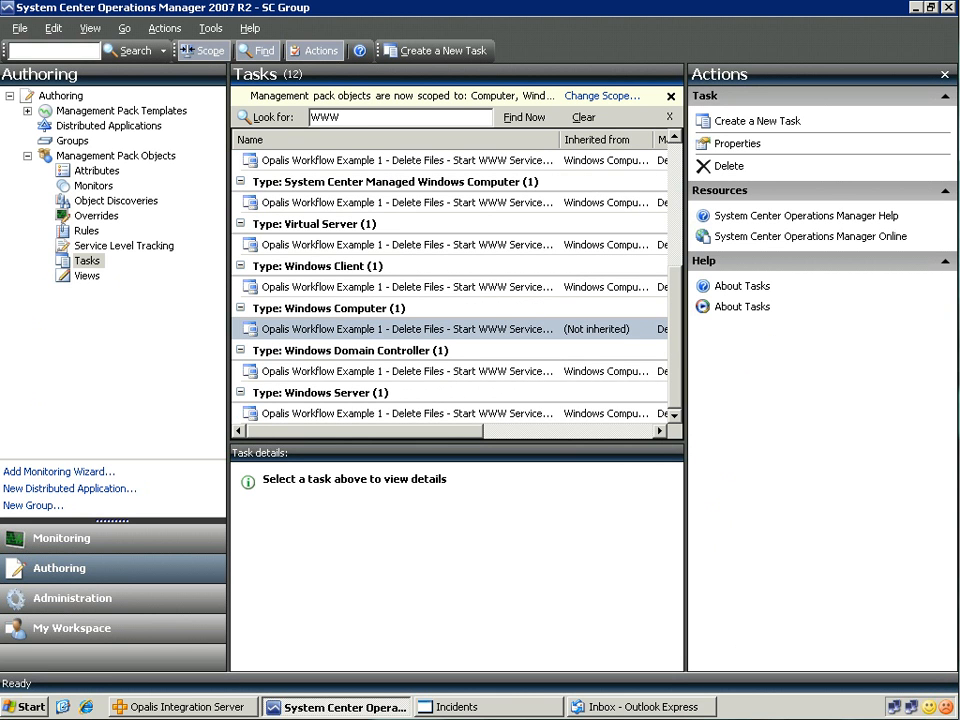
key("Return")
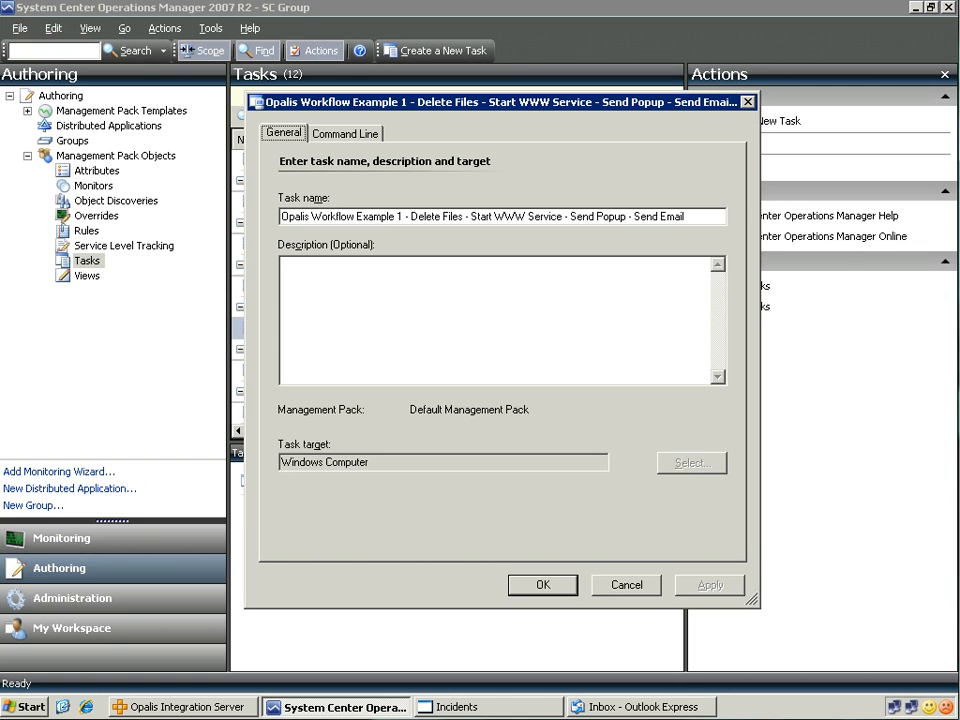
- Show the task's command line settings and read through the full Application path to OIS5StartPolicy.exe
left_click(345, 133)
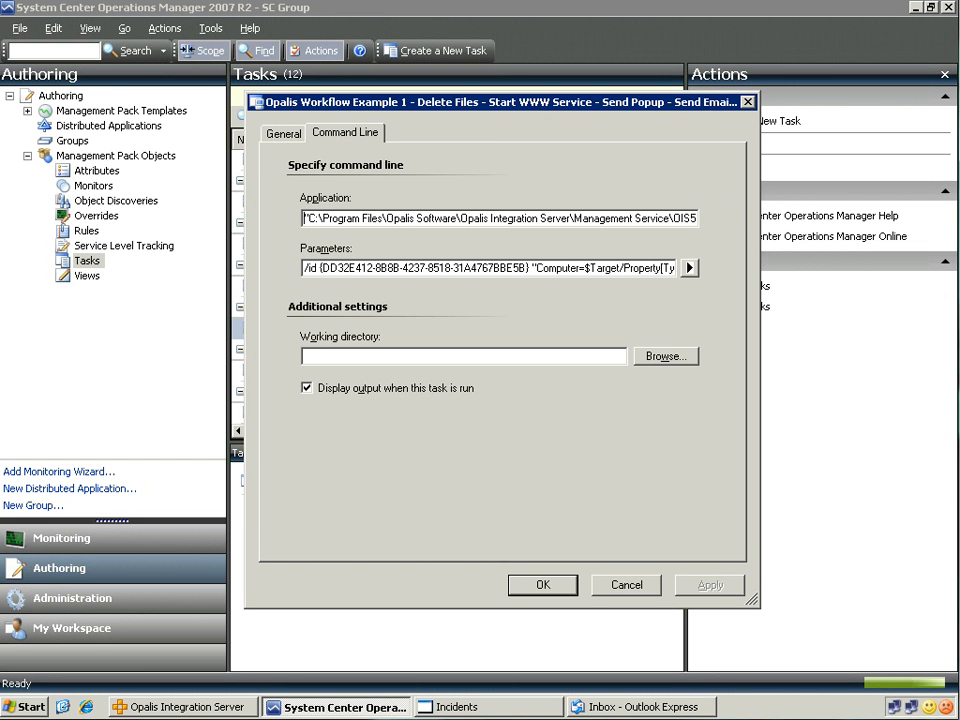
key("shift+Right")
key("shift+Right")
key("shift+Right")
key("shift+Right")
key("shift+Right")
key("shift+Right")
key("shift+Right")
key("shift+Right")
key("shift+Right")
key("shift+Right")
key("shift+Right")
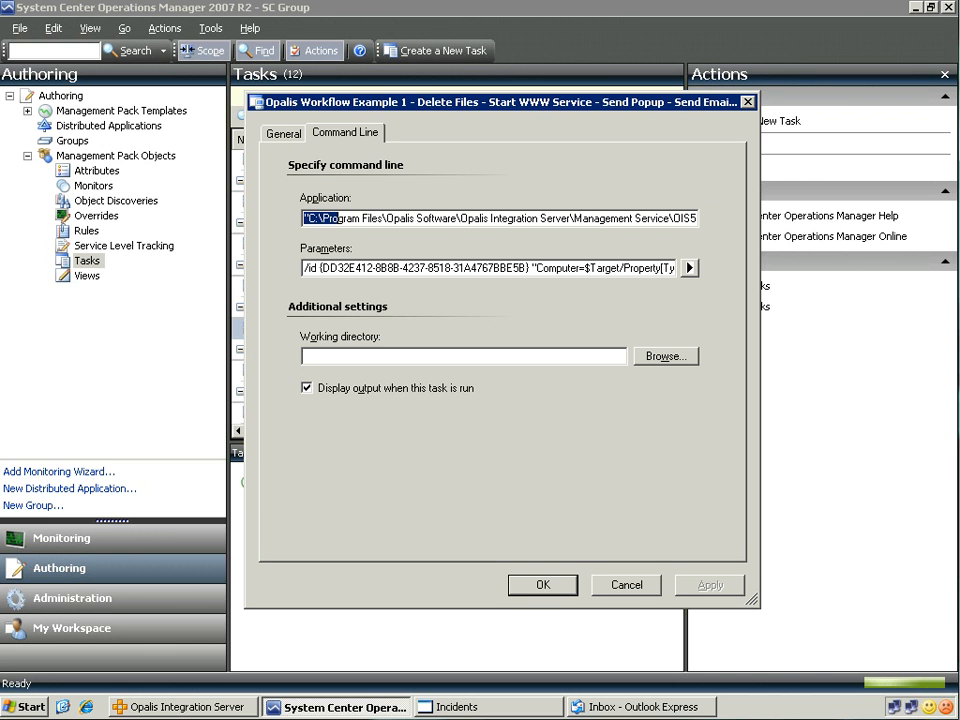
key("shift+Right")
key("shift+Right")
key("shift+Right")
key("shift+Right")
key("shift+Right")
key("shift+Right")
key("shift+Right")
key("shift+Right")
key("shift+Right")
key("shift+Right")
key("shift+Right")
key("shift+Right")
key("shift+Right")
key("shift+Right")
key("shift+Right")
key("shift+Right")
key("shift+Right")
key("shift+Right")
key("shift+Right")
key("shift+Right")
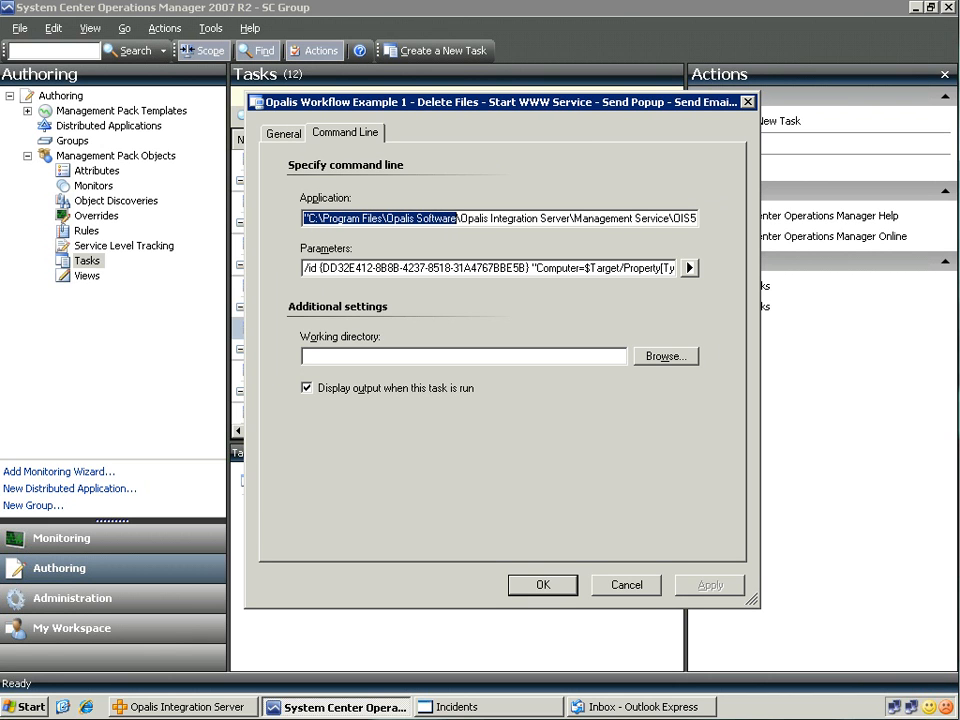
key("shift+Right")
key("shift+Right")
key("shift+Right")
key("shift+Right")
key("shift+Right")
key("shift+Right")
key("shift+Right")
key("shift+Right")
key("shift+Right")
key("shift+Right")
key("shift+Right")
key("shift+Right")
key("shift+Right")
key("shift+Right")
key("shift+Right")
key("shift+Right")
key("shift+Right")
key("shift+Right")
key("shift+Right")
key("shift+Right")
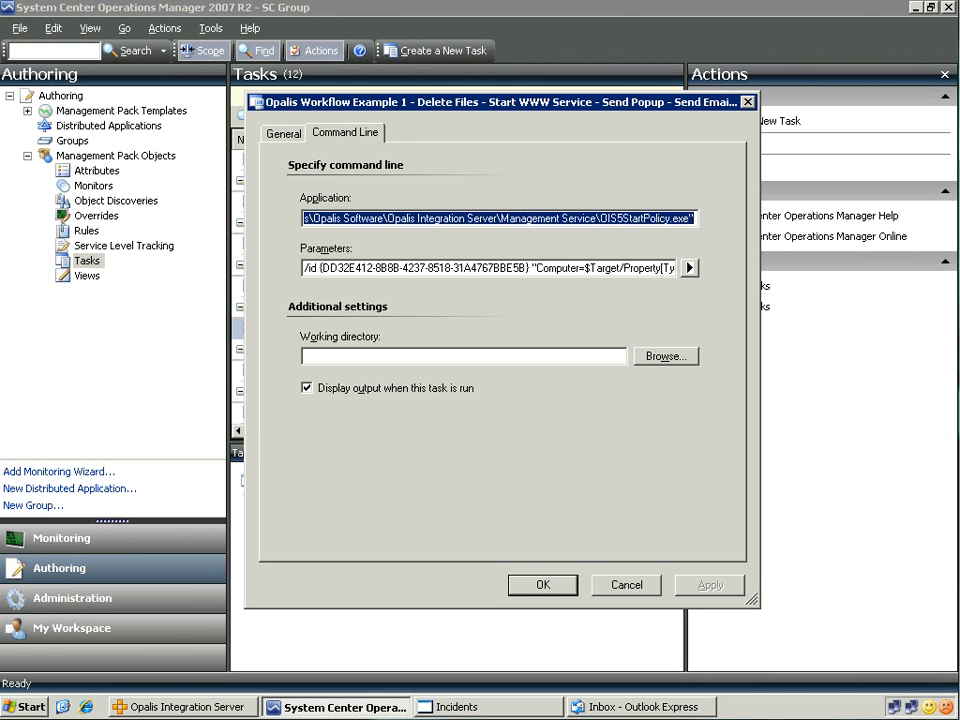
left_click(597, 218)
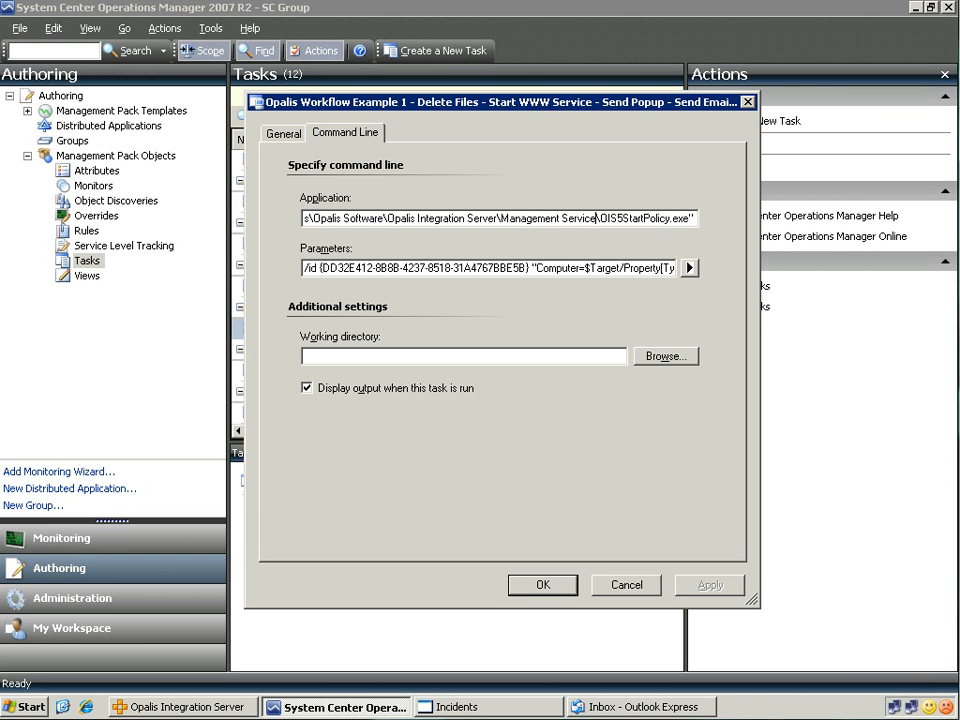
- Examine the /id switch and the workflow identifier in the task's Parameters
left_click(306, 267)
left_click_drag(530, 267, 304, 267)
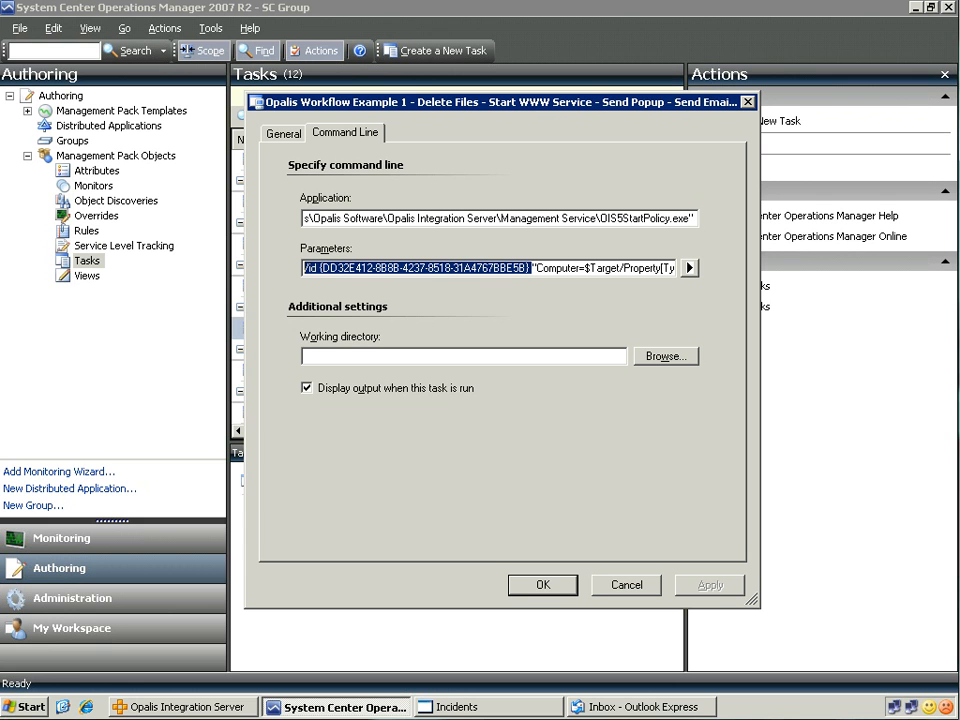
left_click(316, 267)
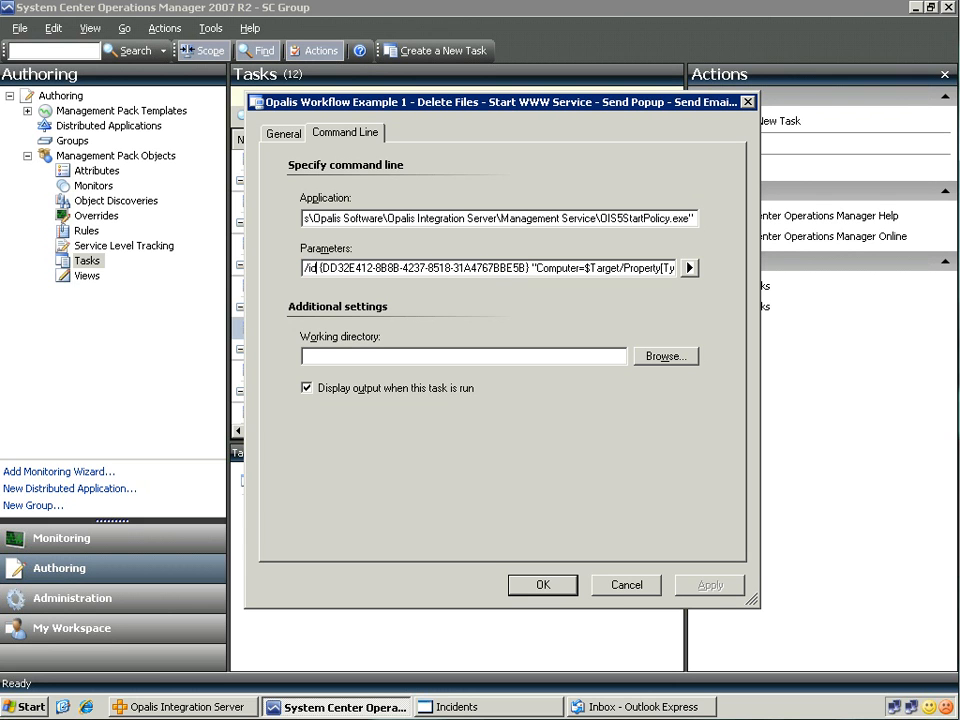
double_click(320, 267)
left_click(381, 267)
- In Opalis Integration Server, inspect the Initiate WWW Service Start Workflow object's Computer parameter, then return to Operations Manager
left_click(183, 707)
double_click(279, 172)
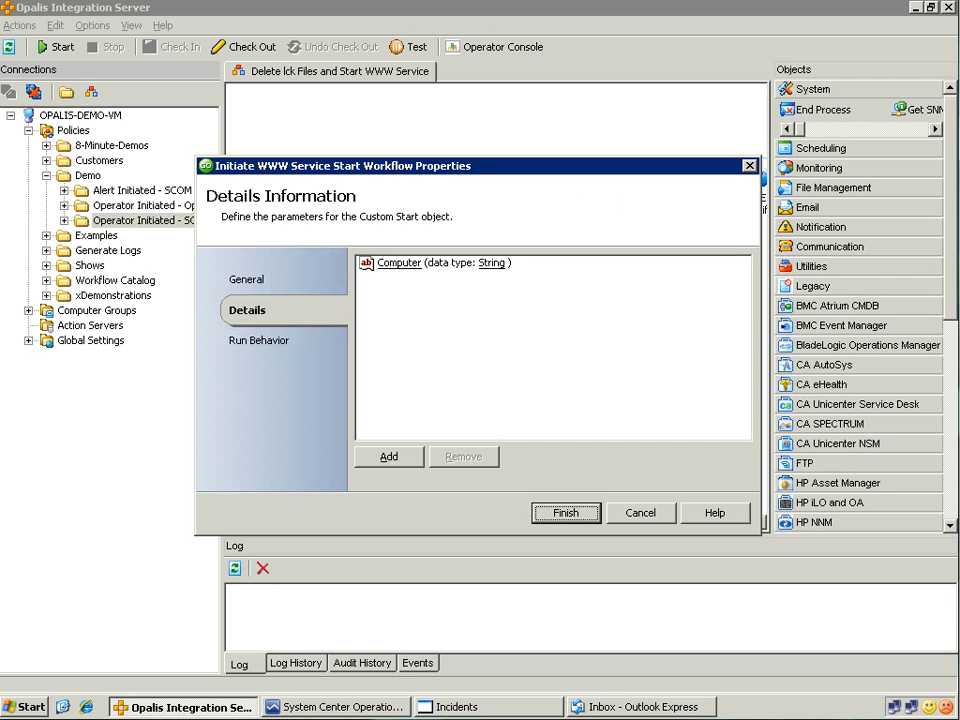
key("Return")
key("alt+Tab")
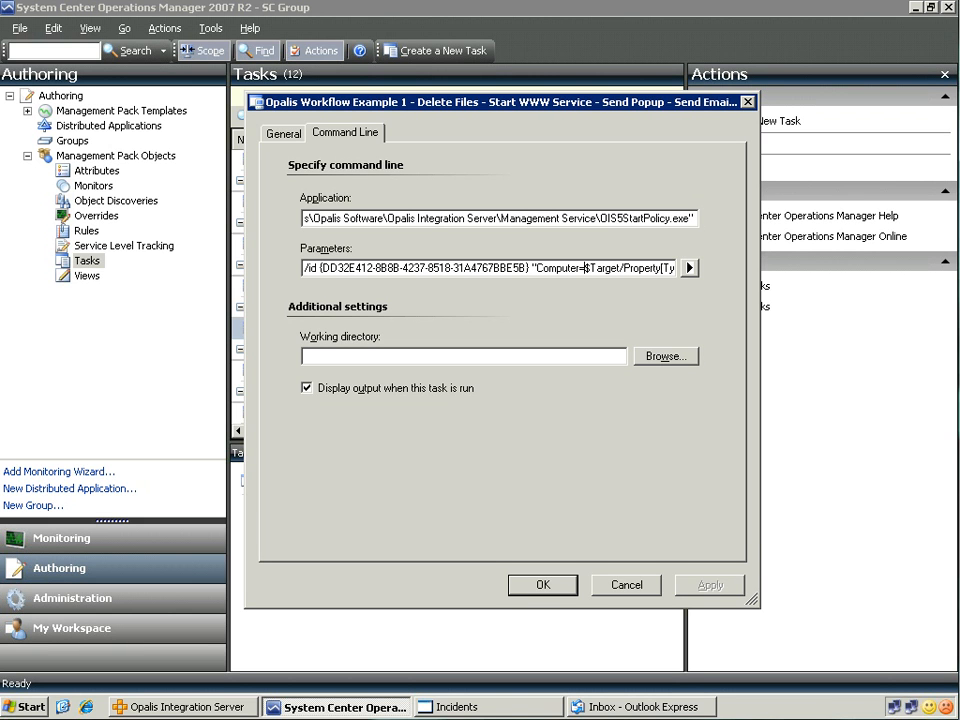
- Examine the Computer parameter's target value and the insertable target properties, then close the task properties without changes
left_click_drag(585, 268, 695, 268)
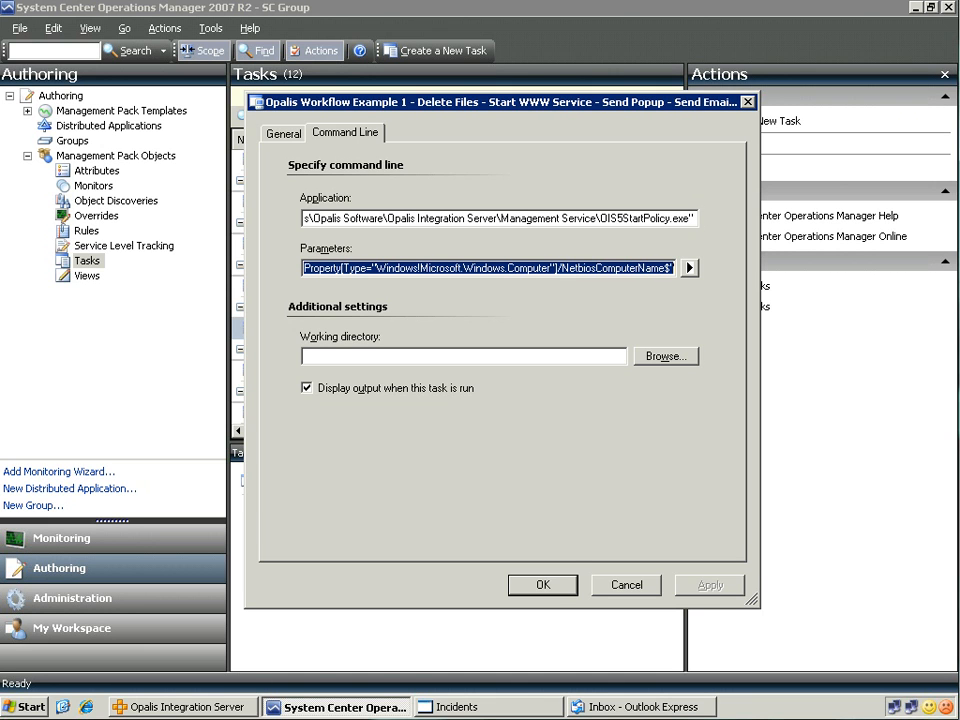
left_click(690, 268)
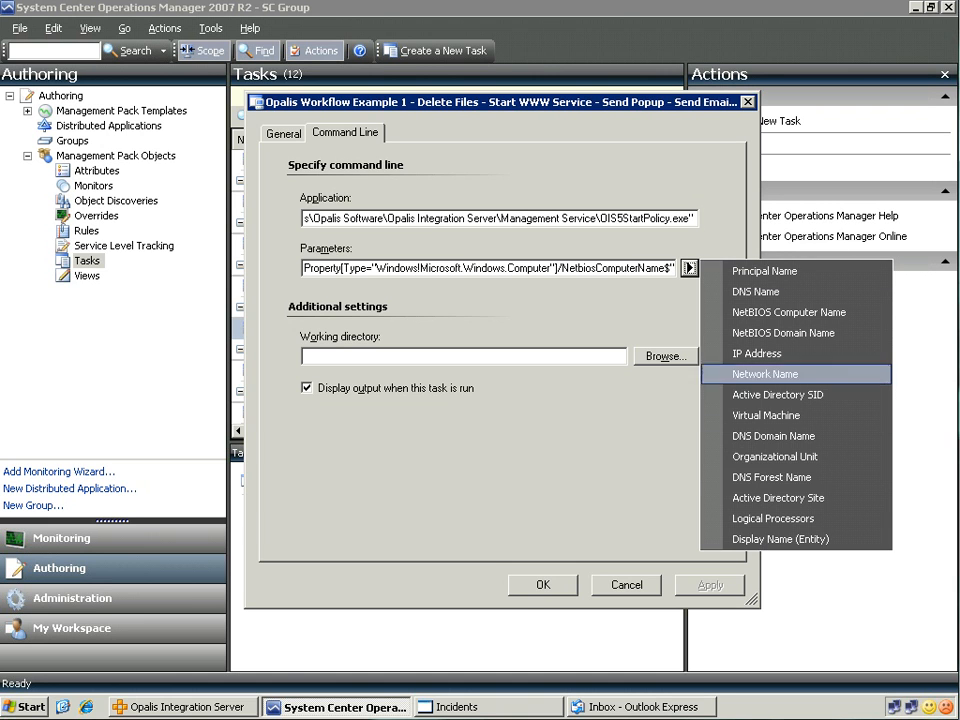
left_click(597, 268)
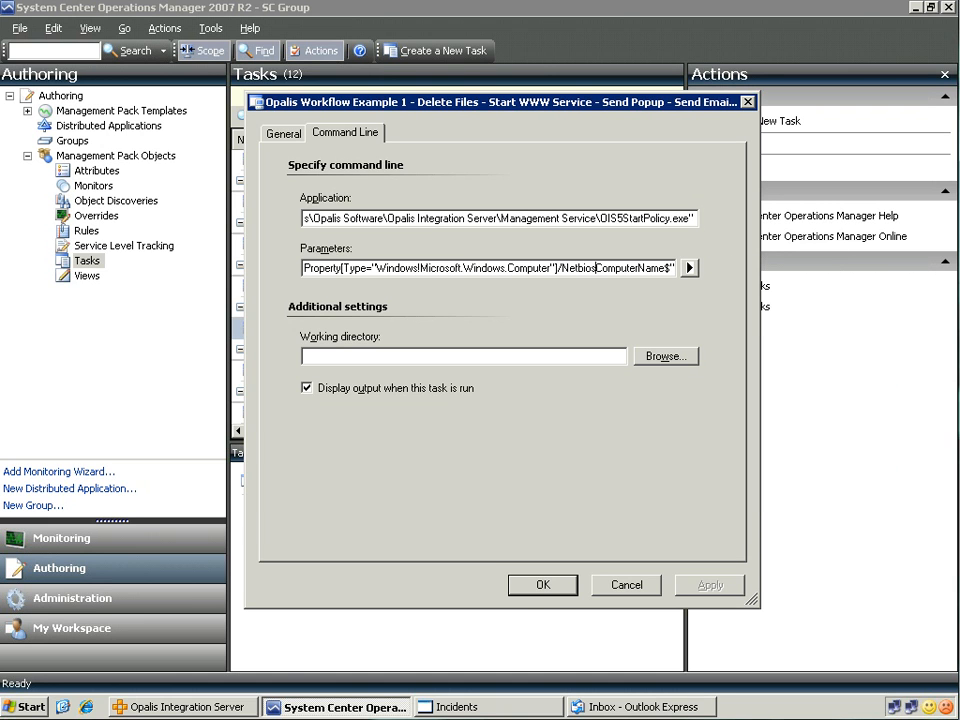
left_click_drag(597, 268, 300, 268)
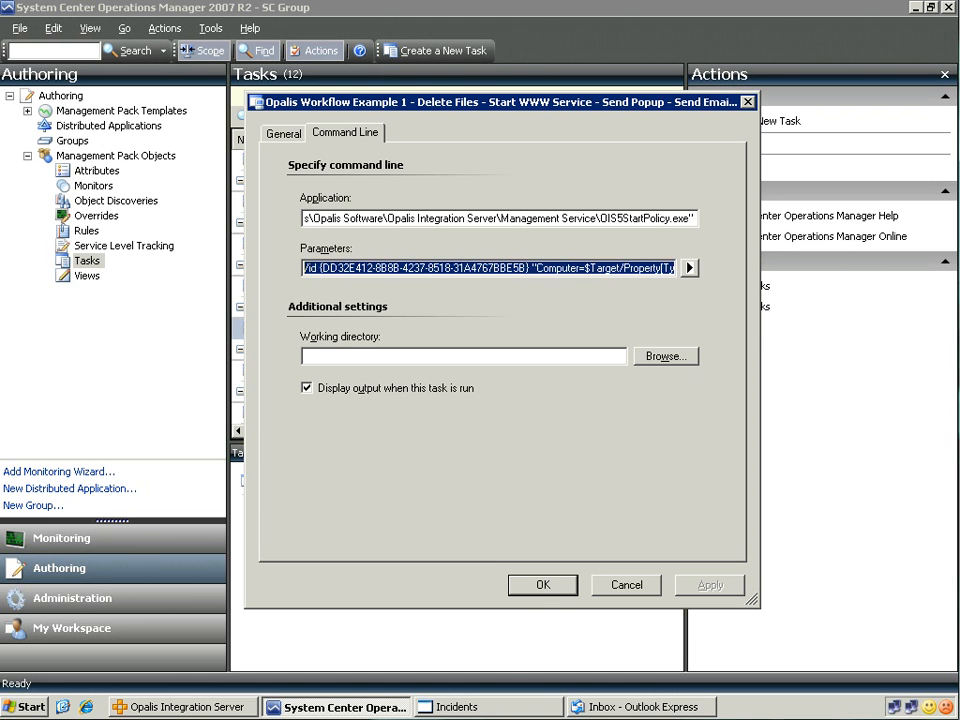
left_click(314, 268)
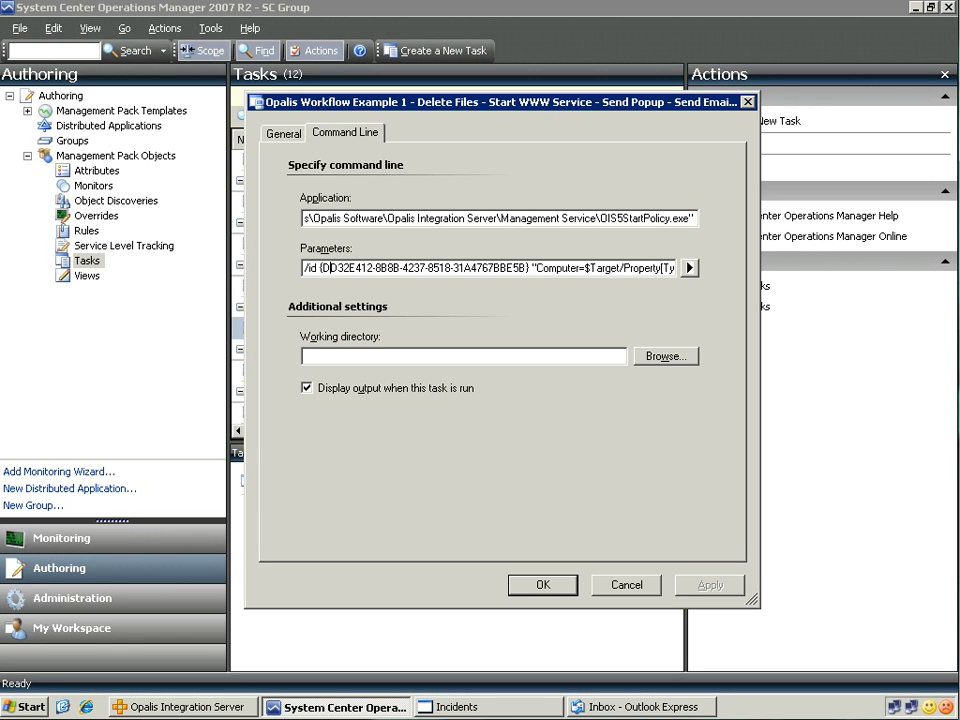
left_click(626, 585)
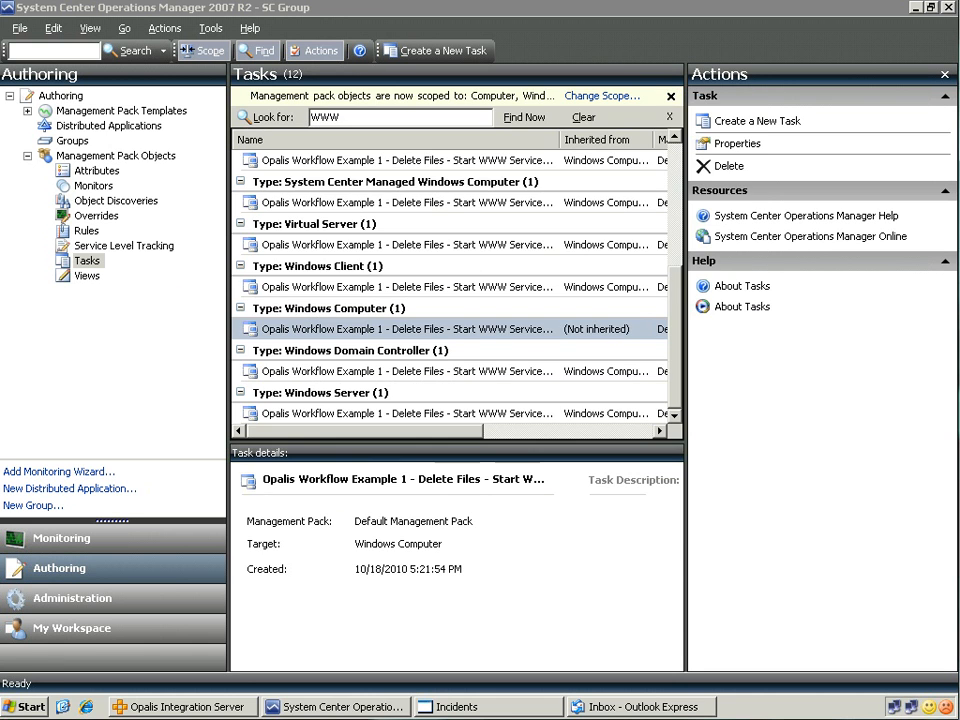
- Go back to Monitoring's Windows Computers view and show the tasks available for opalis.opalis.demo.com without running one
left_click(62, 539)
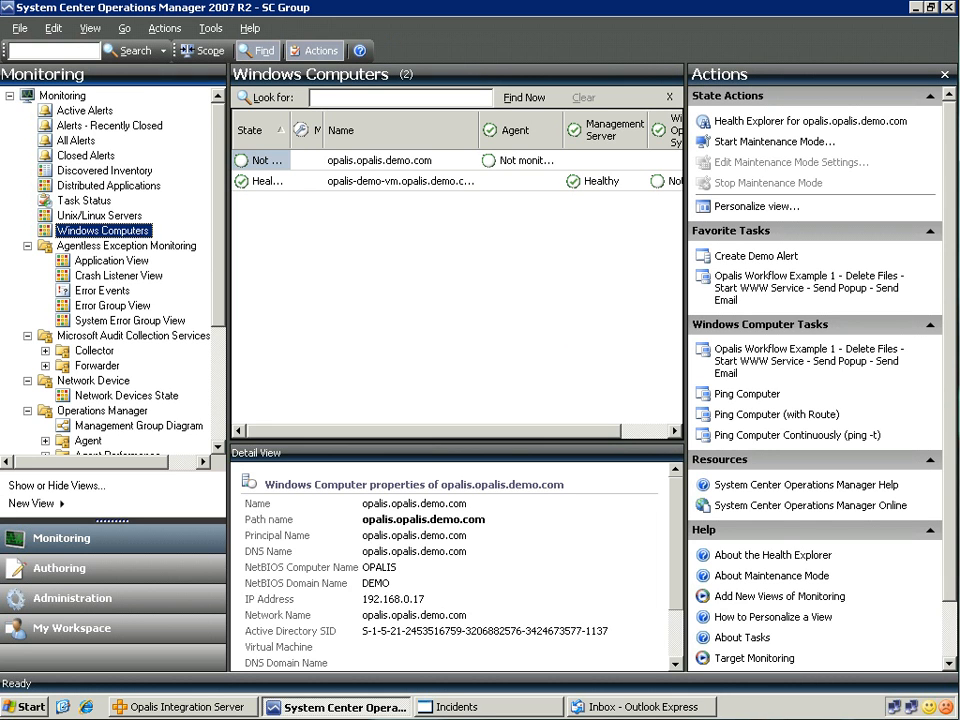
left_click(380, 161)
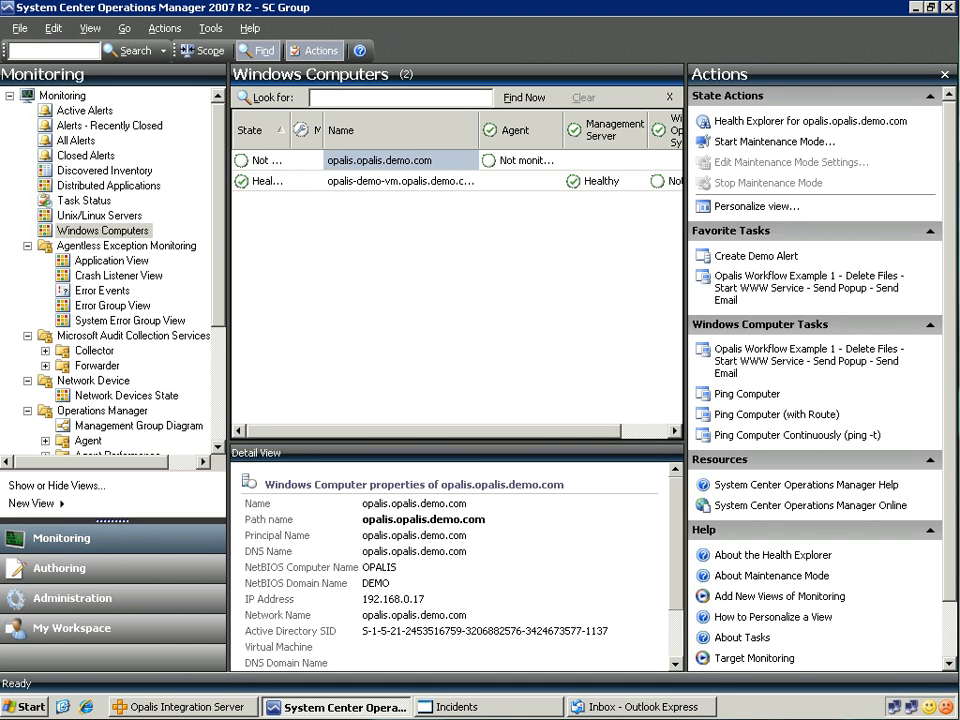
right_click(367, 165)
mouse_move(430, 195)
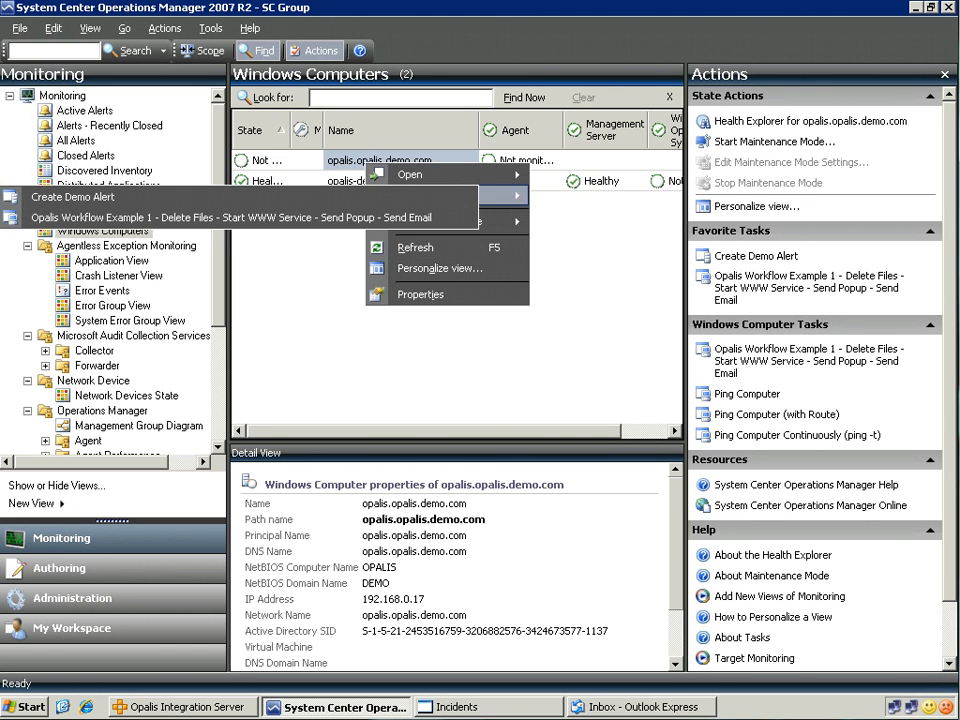
left_click(340, 330)
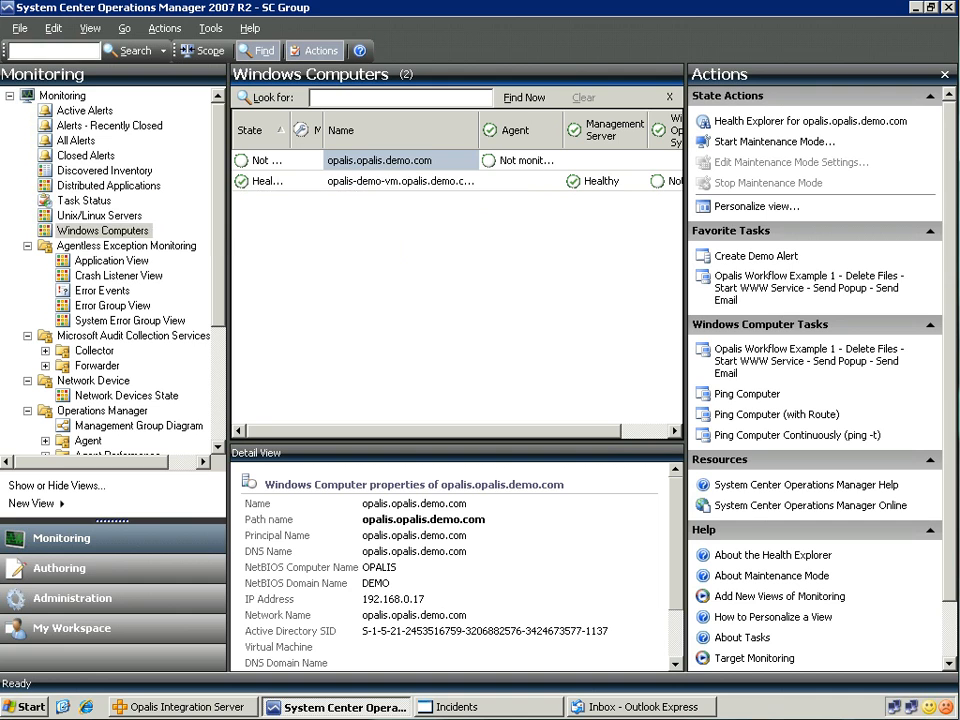
- In Opalis Integration Server, review the three Demo folder workflows and inspect the start parameters of Reset-Sync AD-Service Passwords
left_click(184, 707)
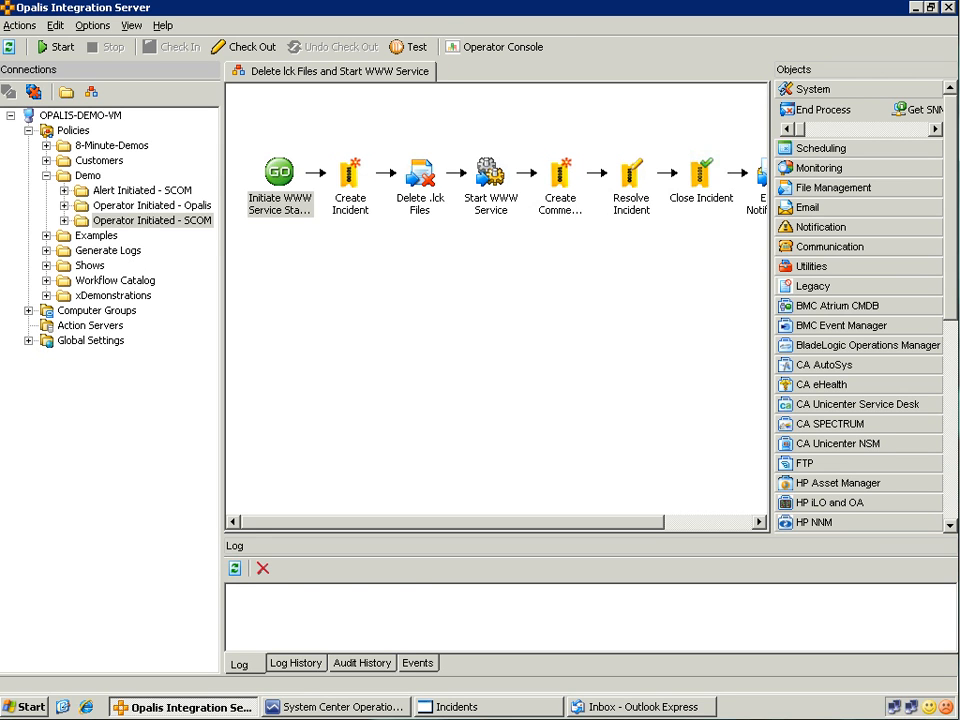
left_click(142, 190)
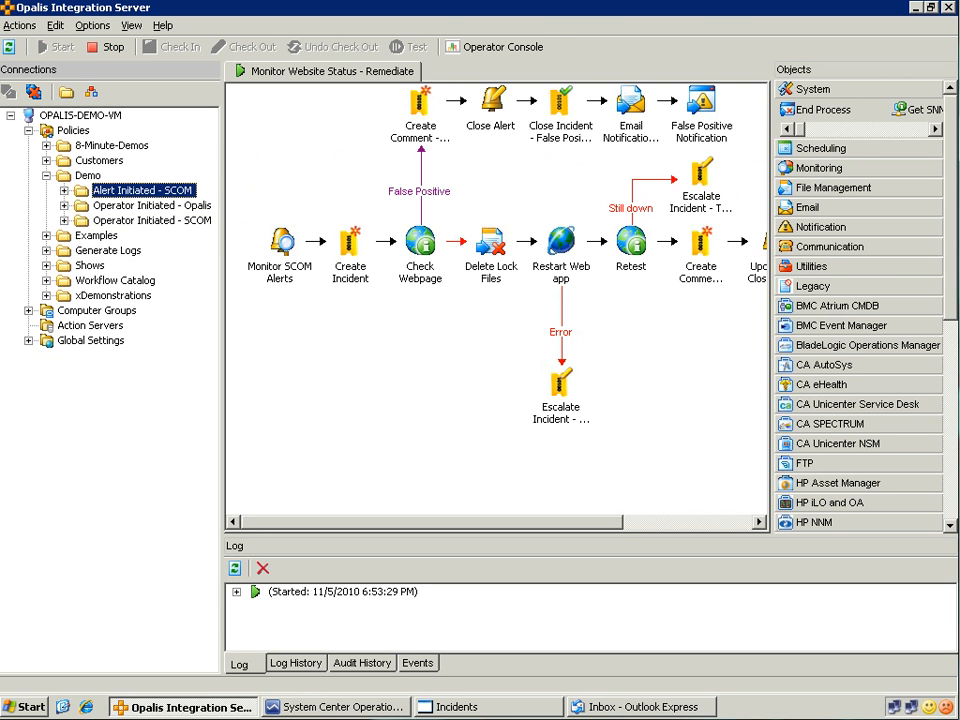
left_click(151, 206)
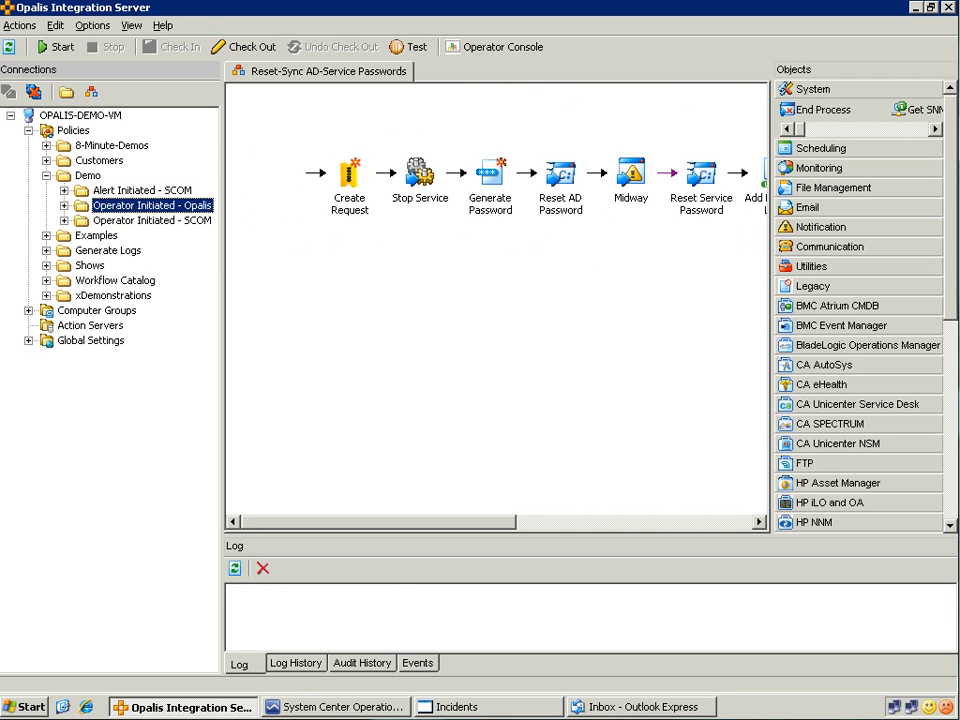
double_click(279, 174)
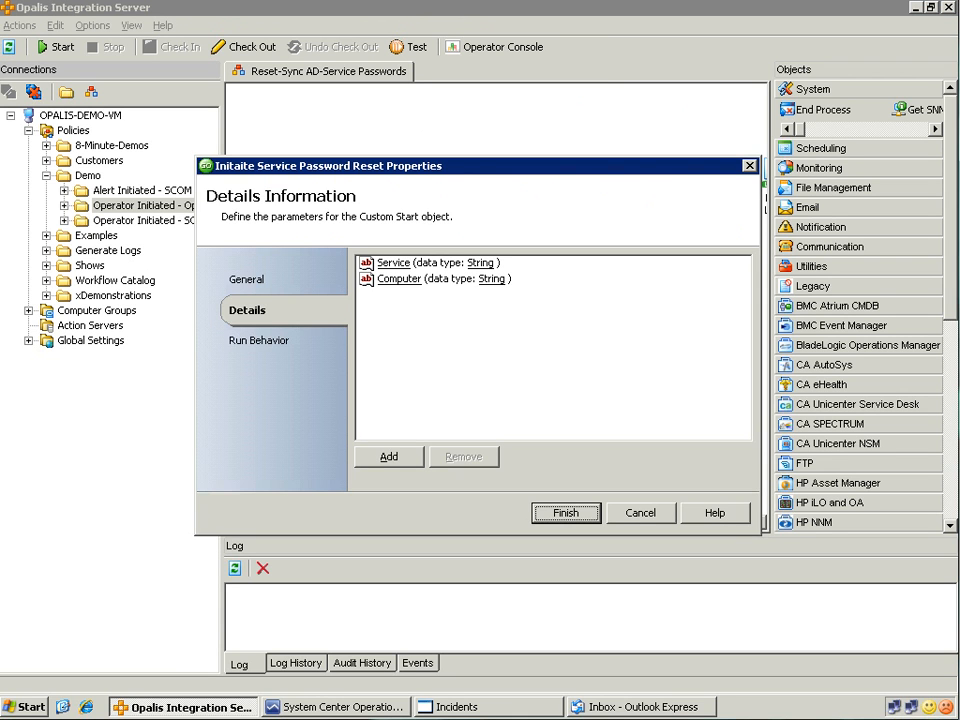
key("Escape")
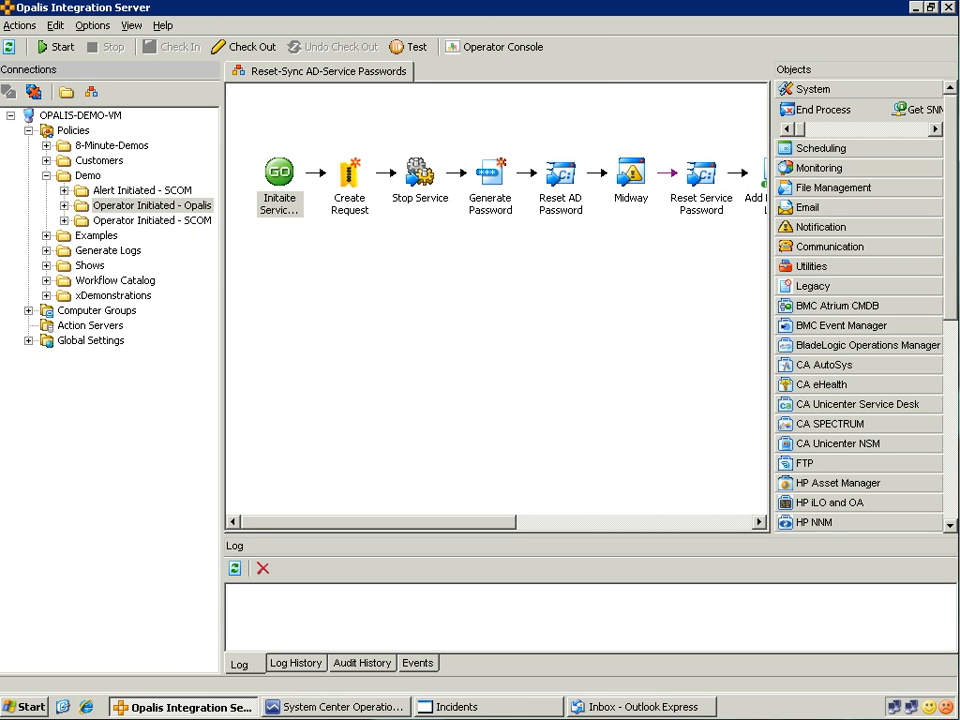
left_click(152, 221)
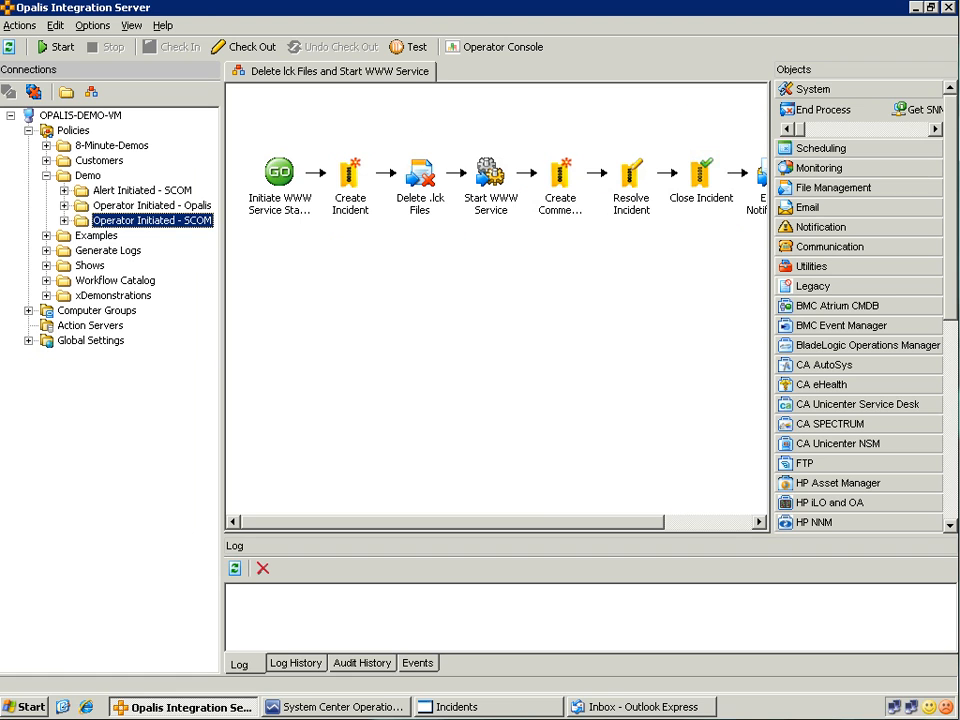